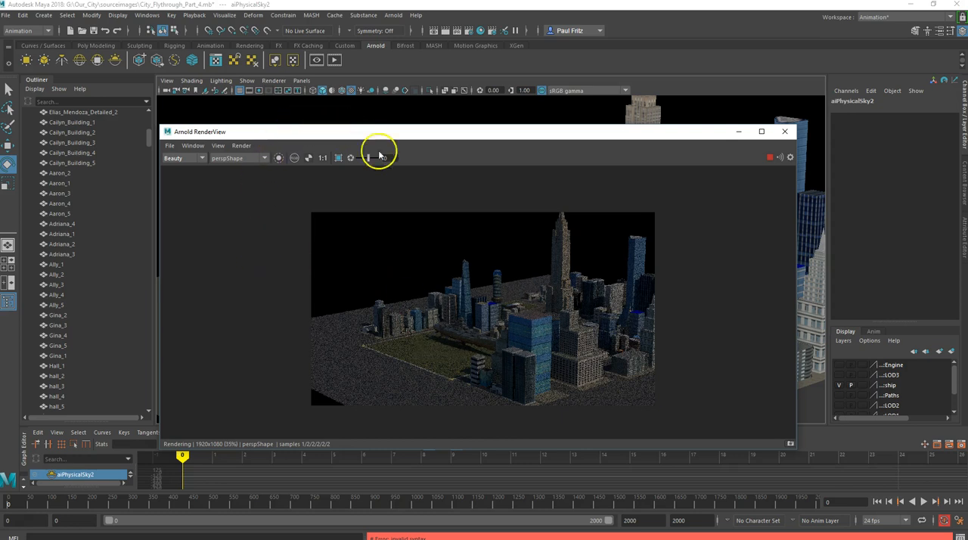
Move the Arnold render window aside and orbit the perspective view to examine the physical sky's horizon behind the city
left_click_drag(466, 136, 425, 156)
left_click(811, 226)
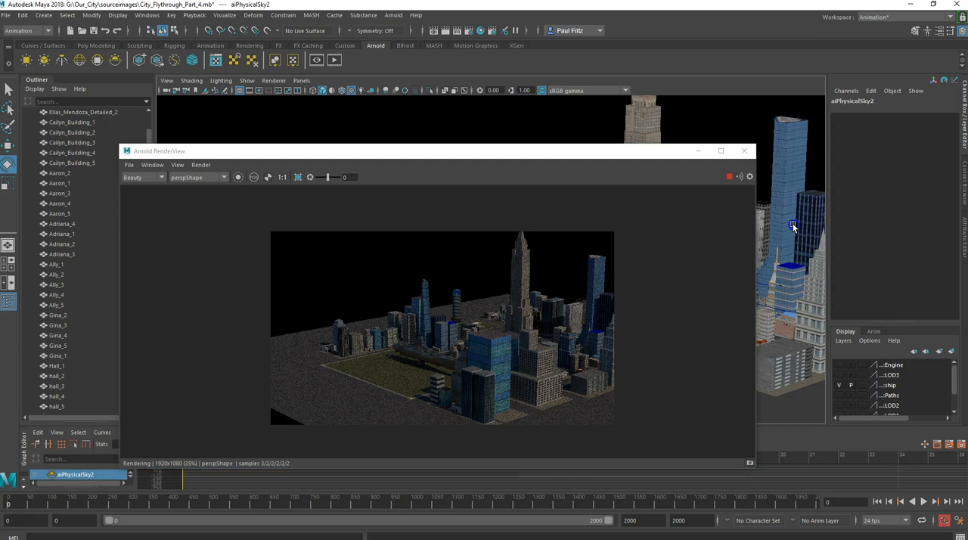
left_click_drag(793, 225, 792, 213, "alt")
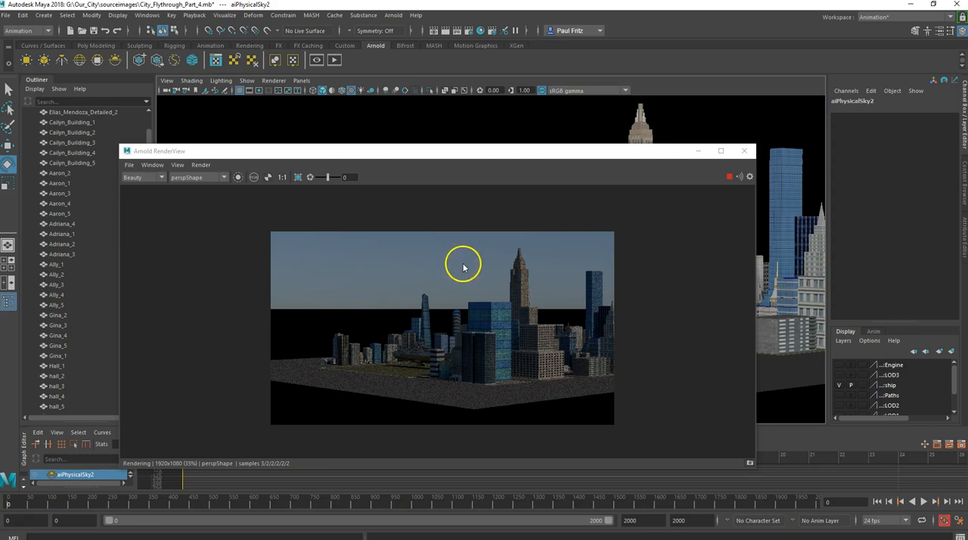
left_click(338, 324)
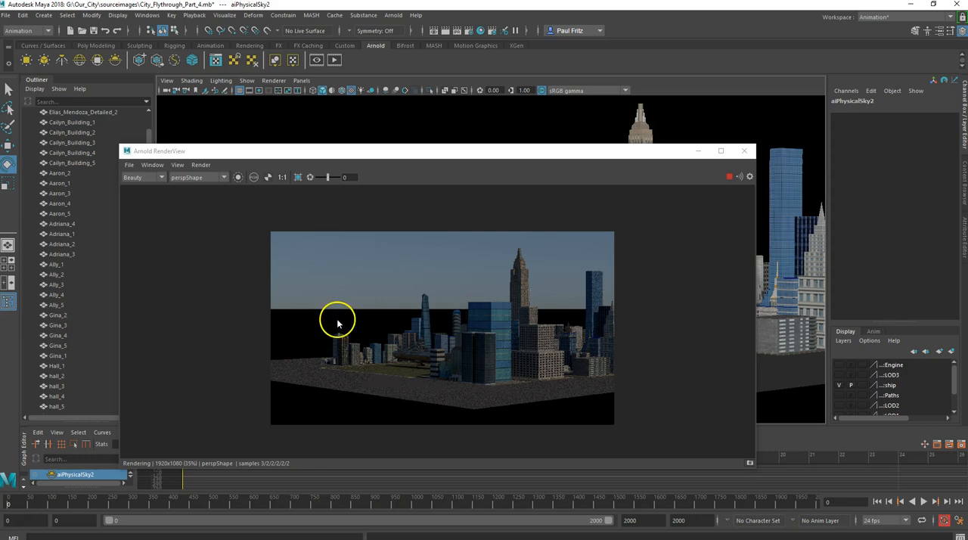
left_click(391, 298)
Close the Arnold render window and delete the existing sky dome light from the scene
left_click(741, 156)
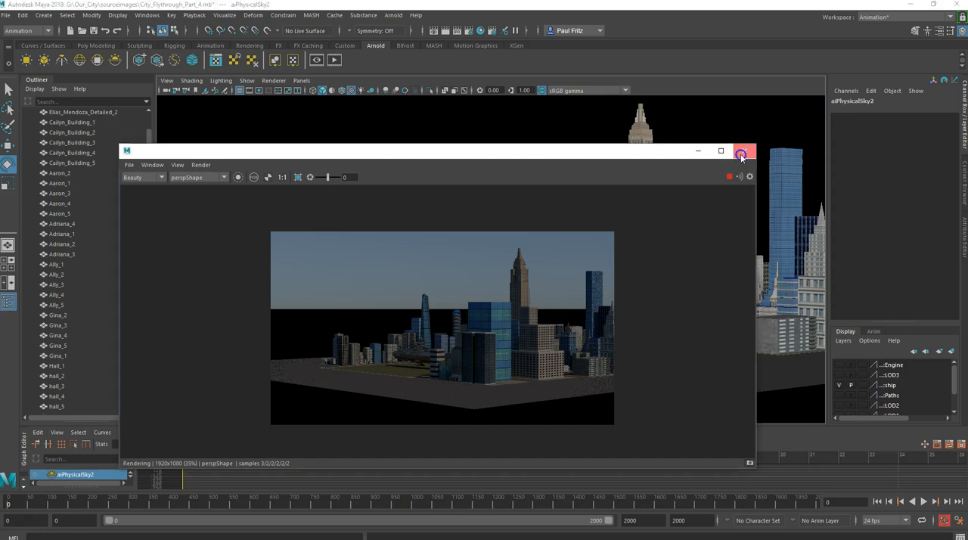
left_click(328, 168)
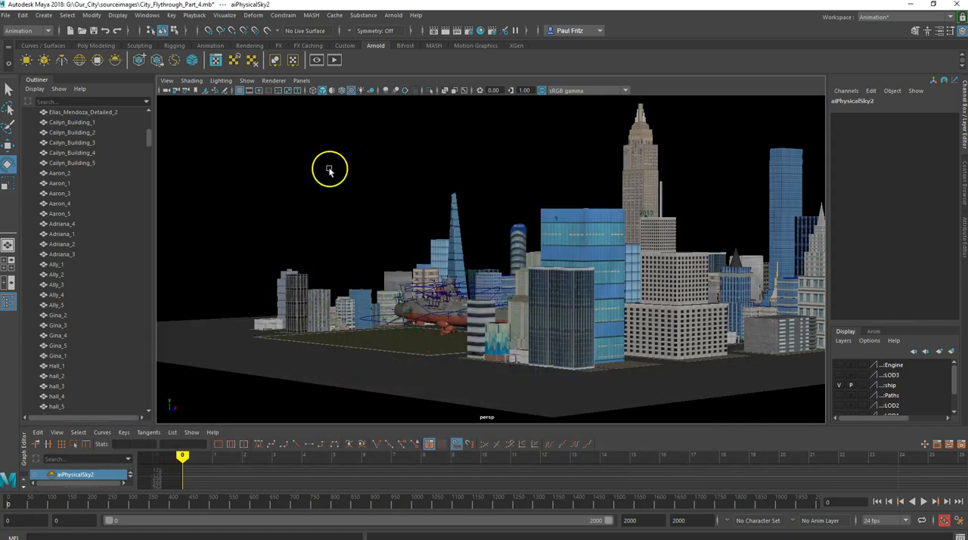
left_click(293, 222)
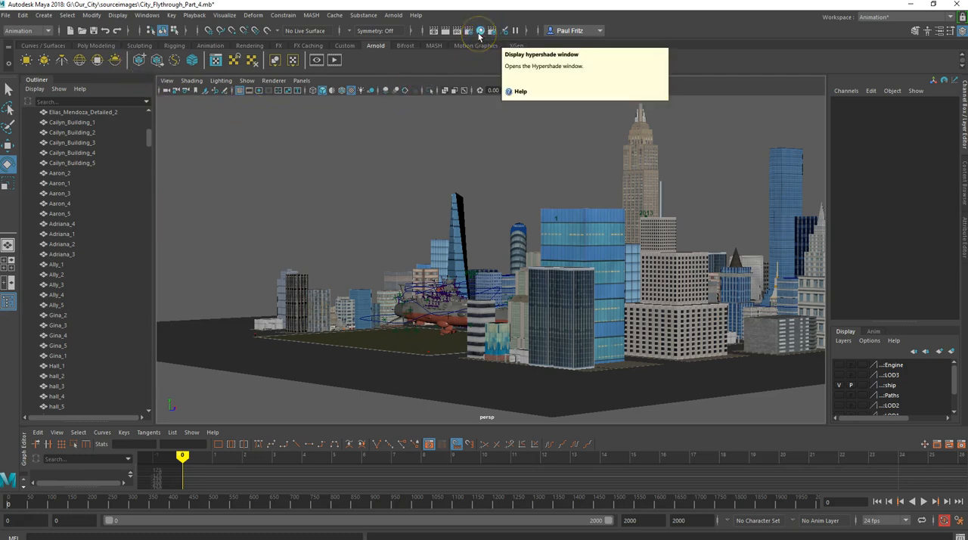
Open the Hypershade and delete the leftover place2dTexture906 and bell_park_dawn_4k.hdr texture nodes
left_click(141, 17)
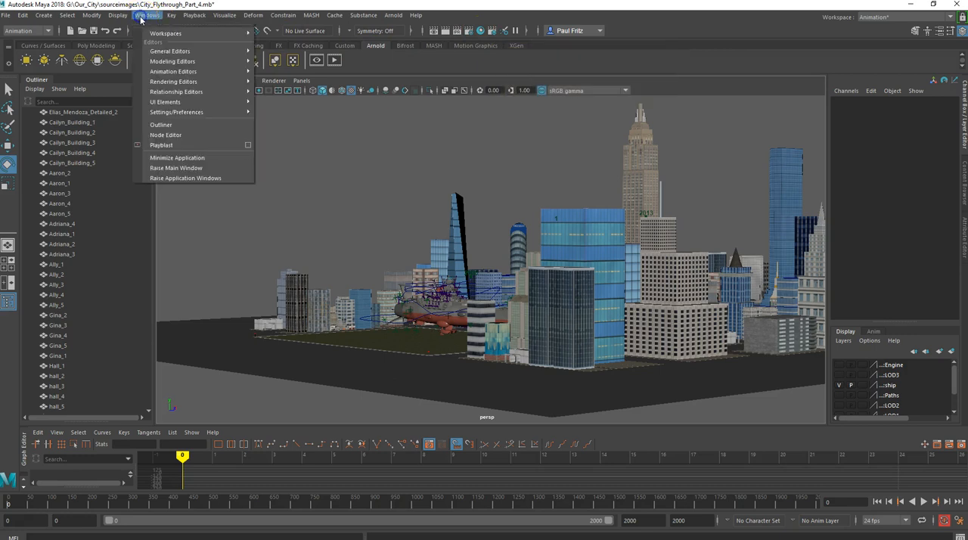
mouse_move(168, 83)
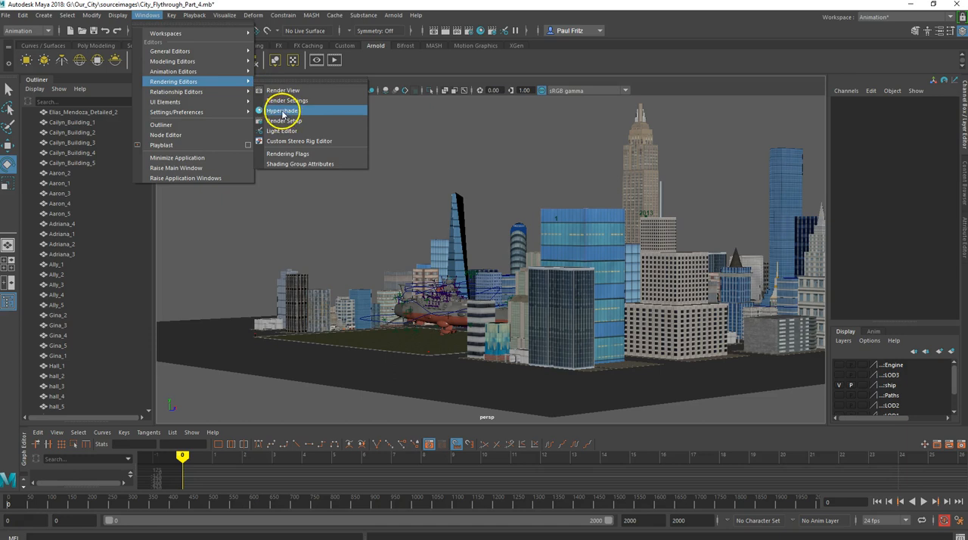
left_click(481, 31)
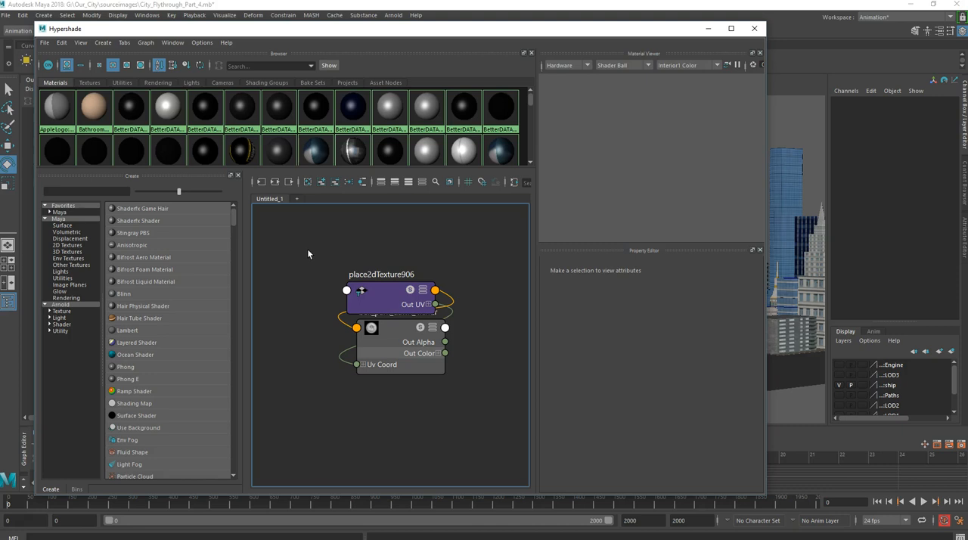
left_click_drag(384, 298, 358, 276)
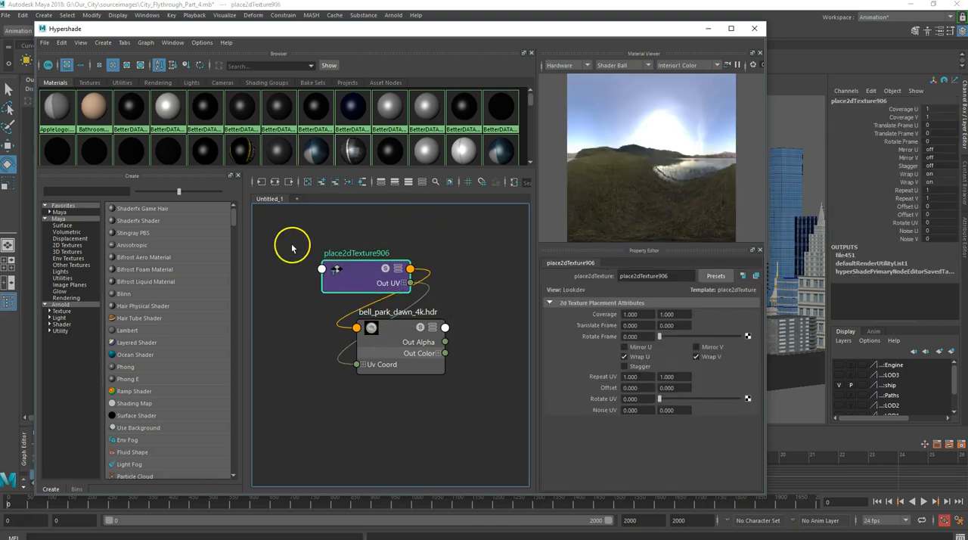
left_click_drag(453, 390, 371, 284)
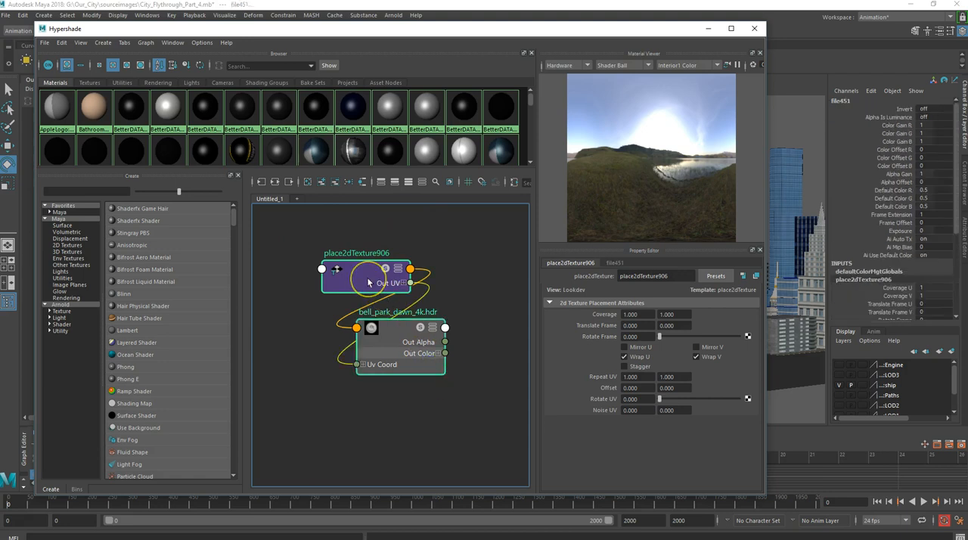
key("Delete")
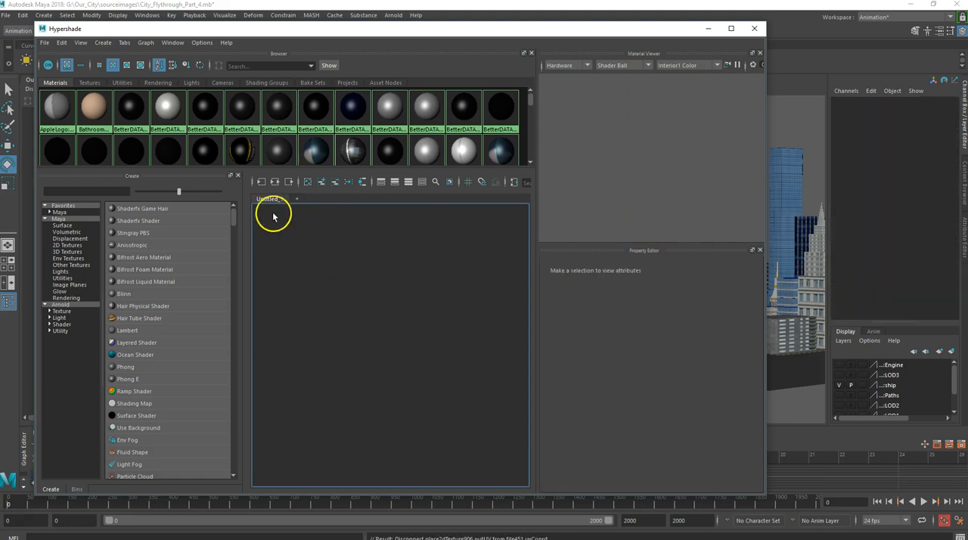
Create an Arnold Ai Sky Dome Light in the Hypershade and show its node's output connections
left_click(104, 43)
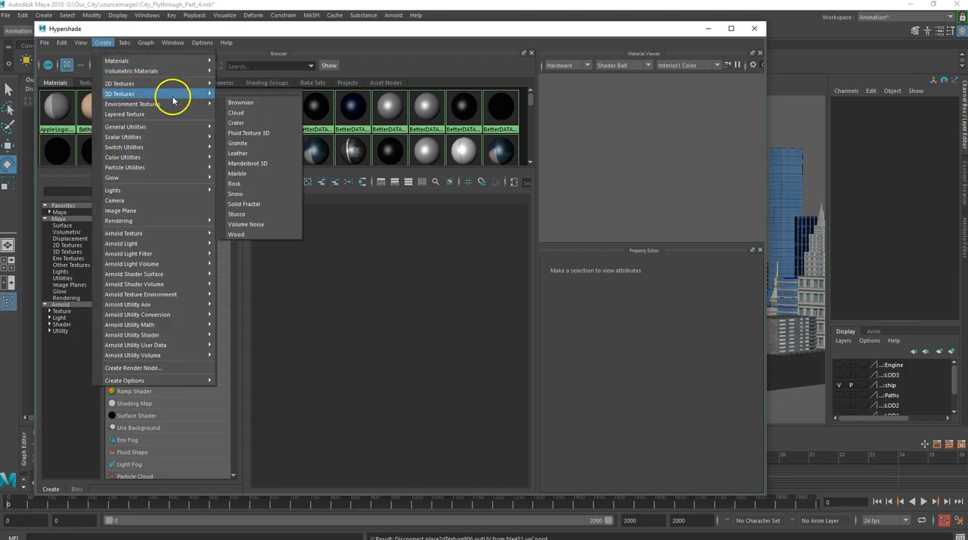
mouse_move(138, 245)
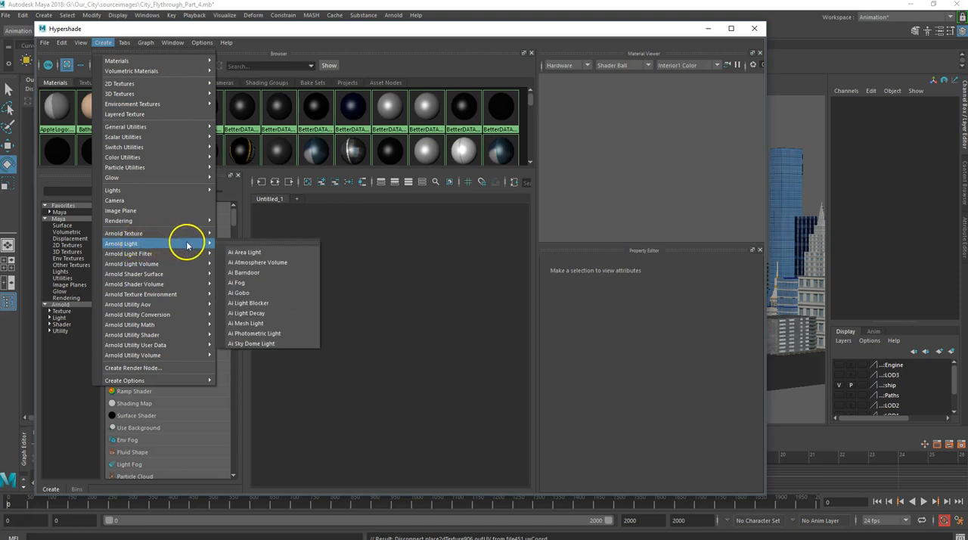
left_click(251, 345)
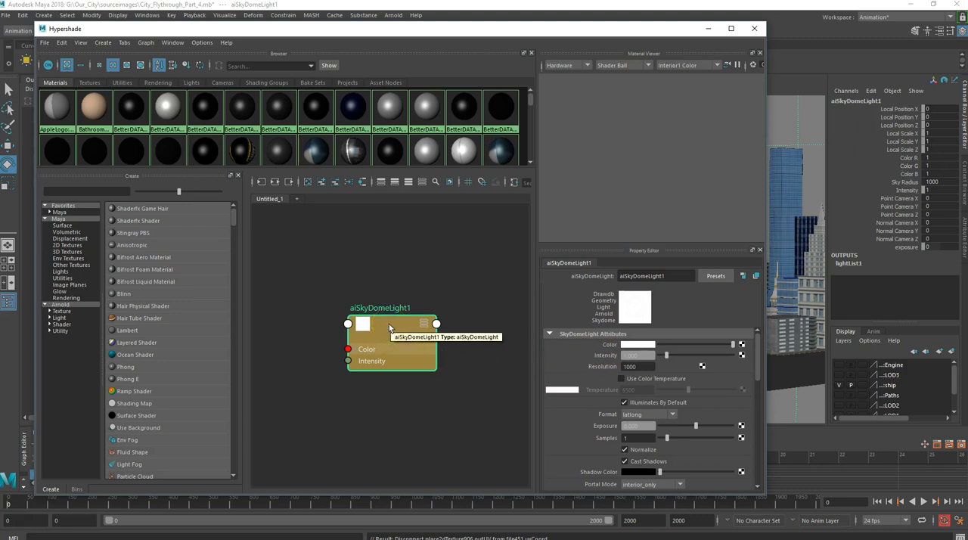
left_click(424, 323)
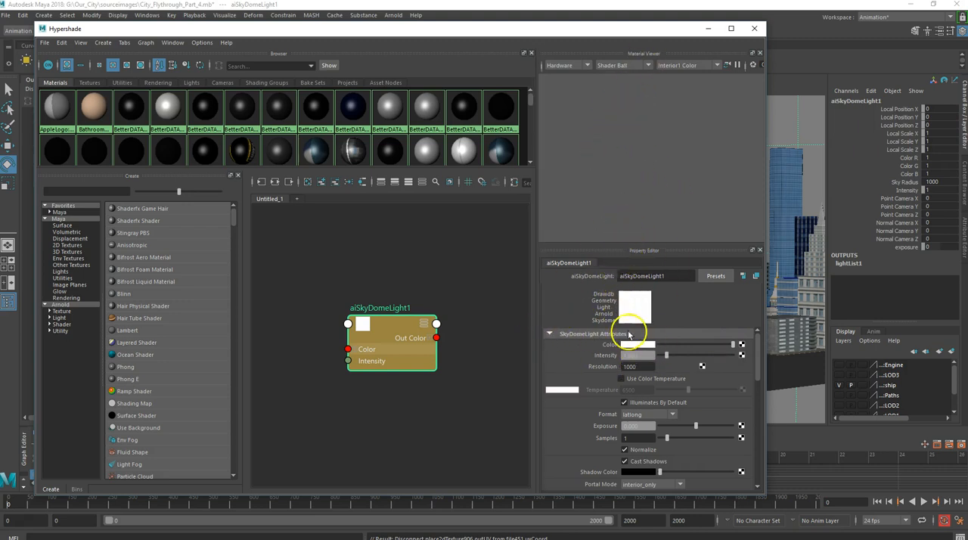
Map a File texture to the sky dome light's Color and spread the three connected nodes apart in the graph
left_click(740, 345)
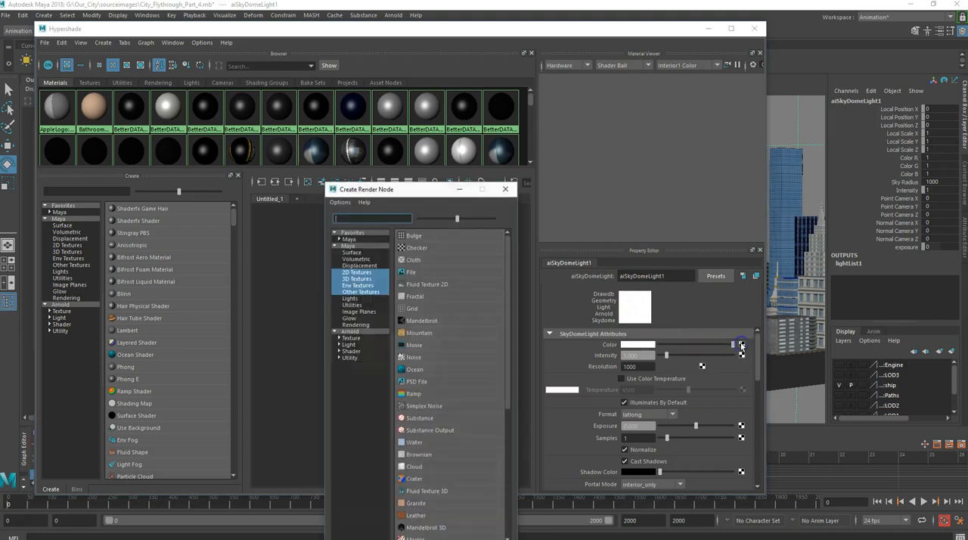
left_click(415, 271)
left_click_drag(380, 335, 448, 356)
left_click(281, 303)
left_click_drag(281, 304, 334, 342)
left_click_drag(356, 271, 300, 261)
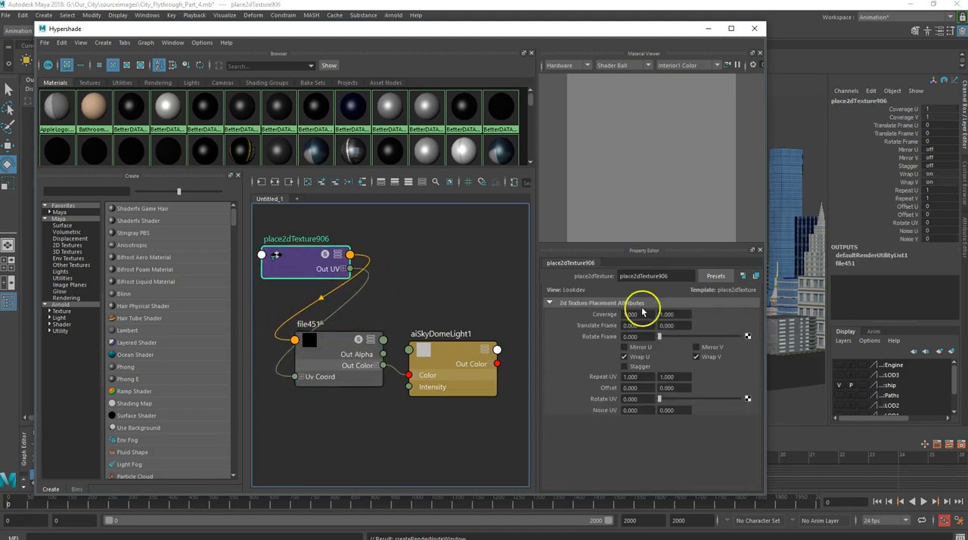
Rename the new file texture node as Sky
left_click(335, 343)
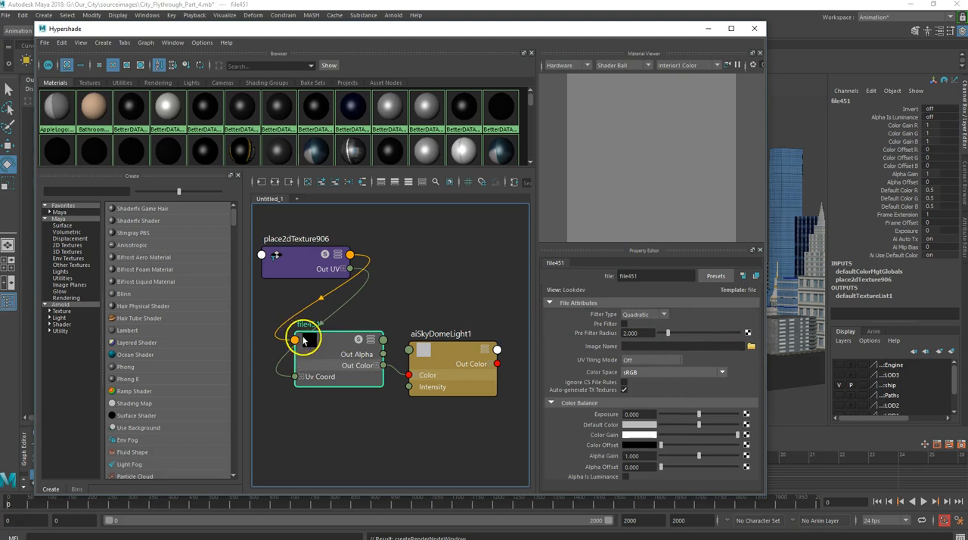
double_click(655, 276)
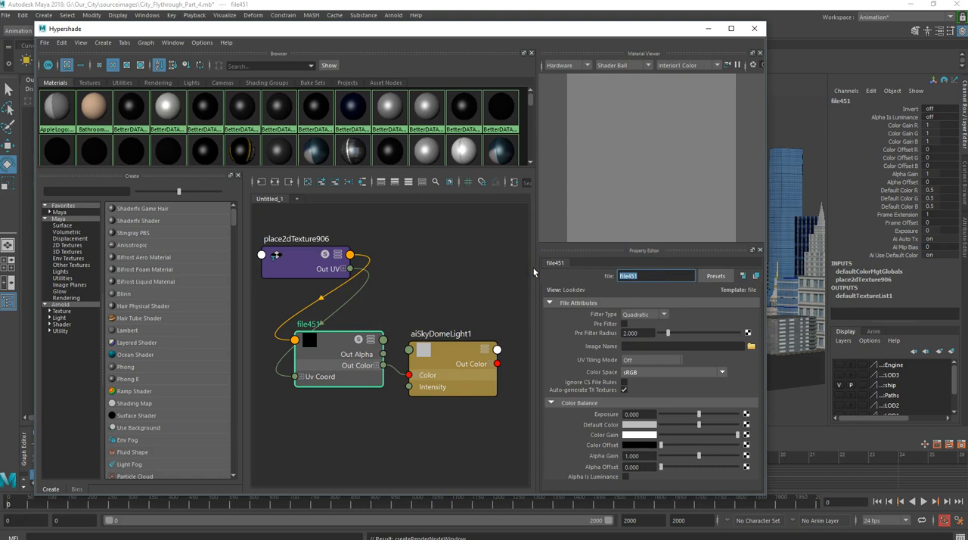
type("Sky")
key("Return")
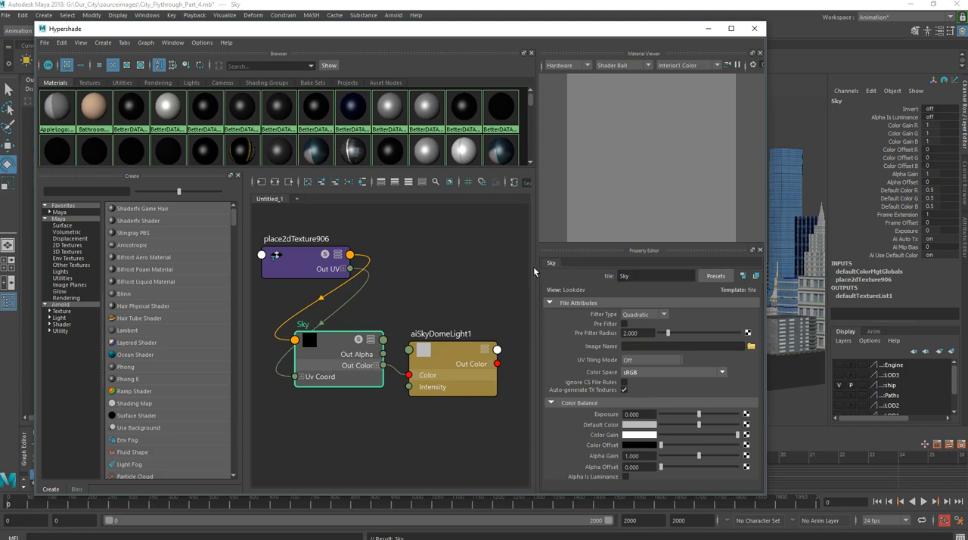
Load bell_park_dawn_4k.hdr from the project's sourceimages folder as the image of the Sky file texture
left_click(750, 347)
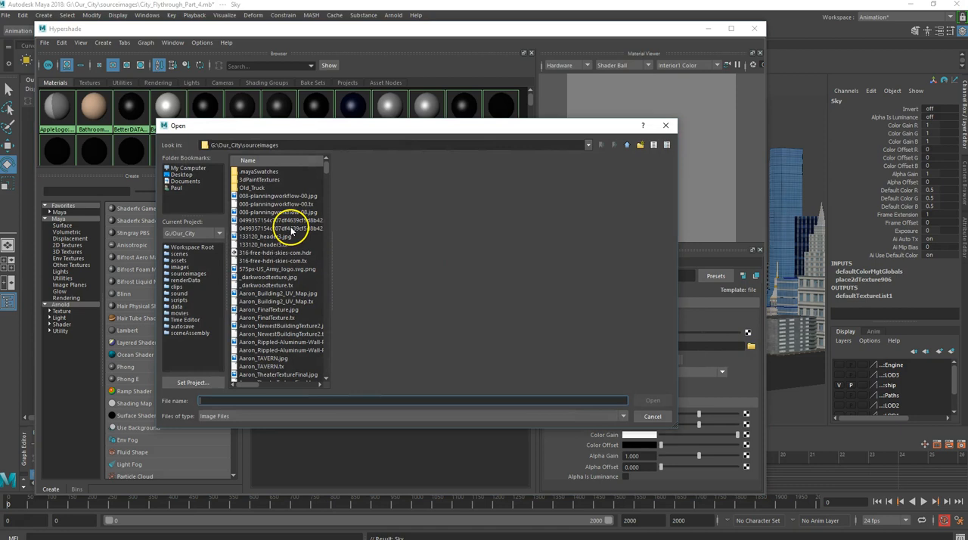
scroll(290, 230, "down", 10)
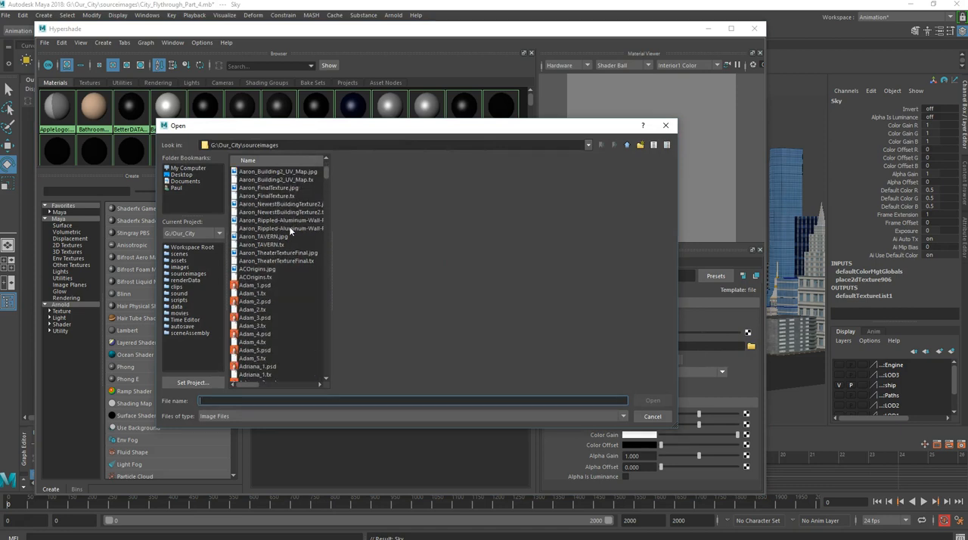
scroll(291, 230, "down", 15)
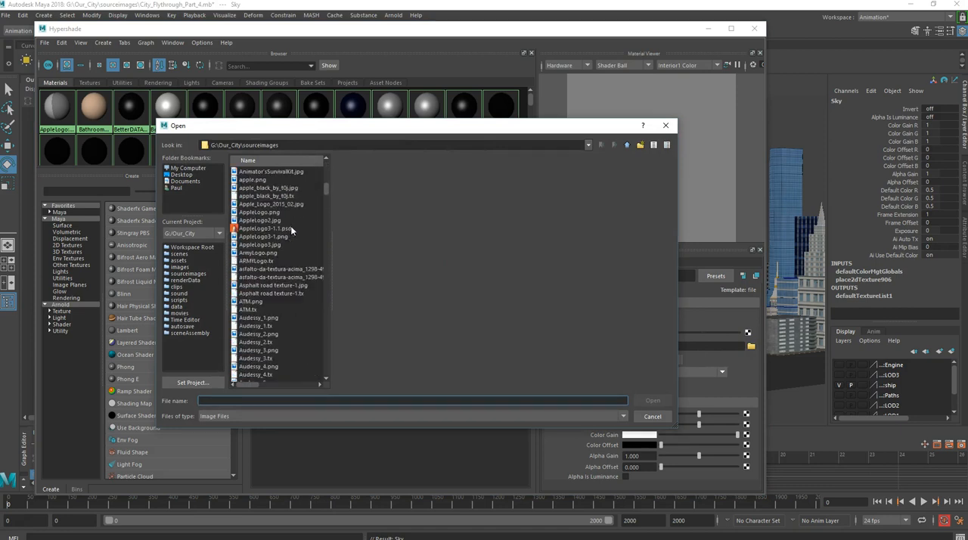
scroll(290, 226, "down", 8)
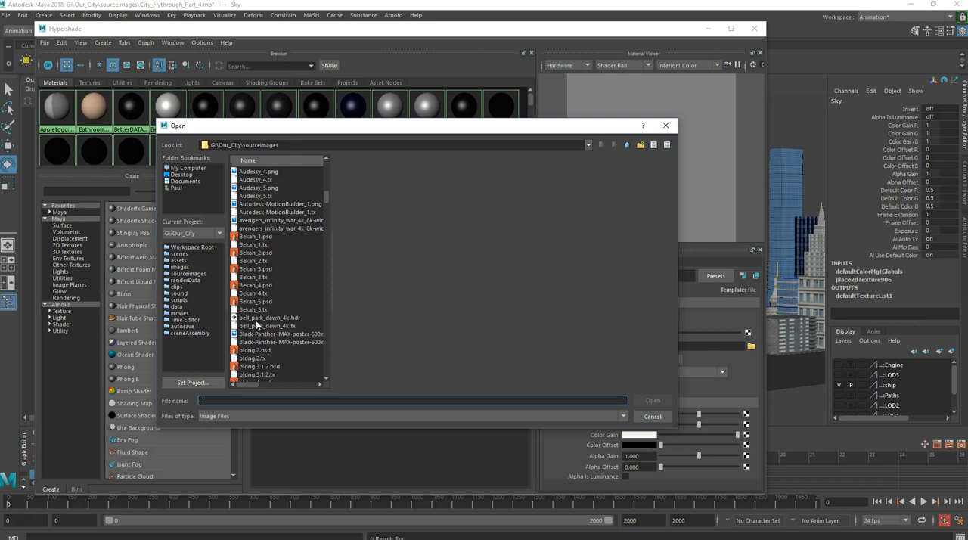
left_click(256, 319)
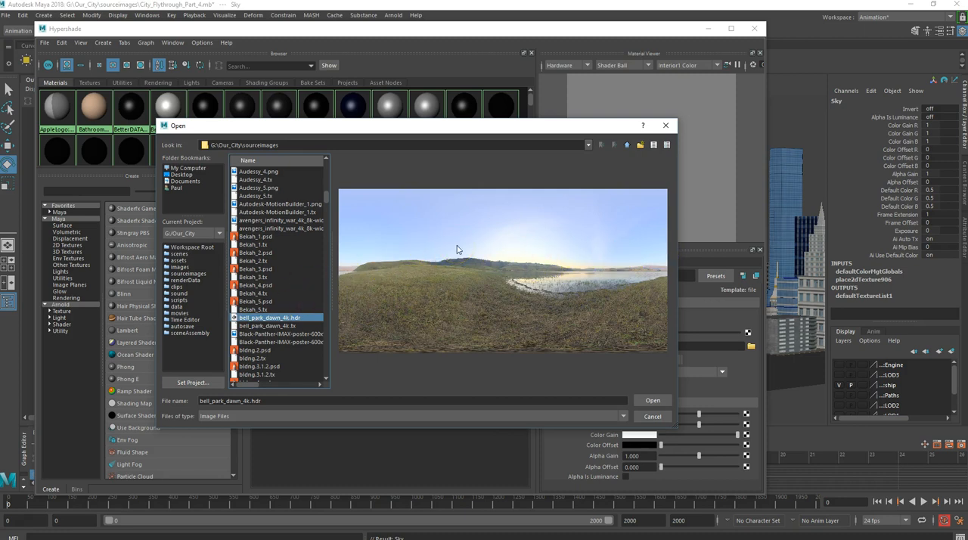
left_click(653, 400)
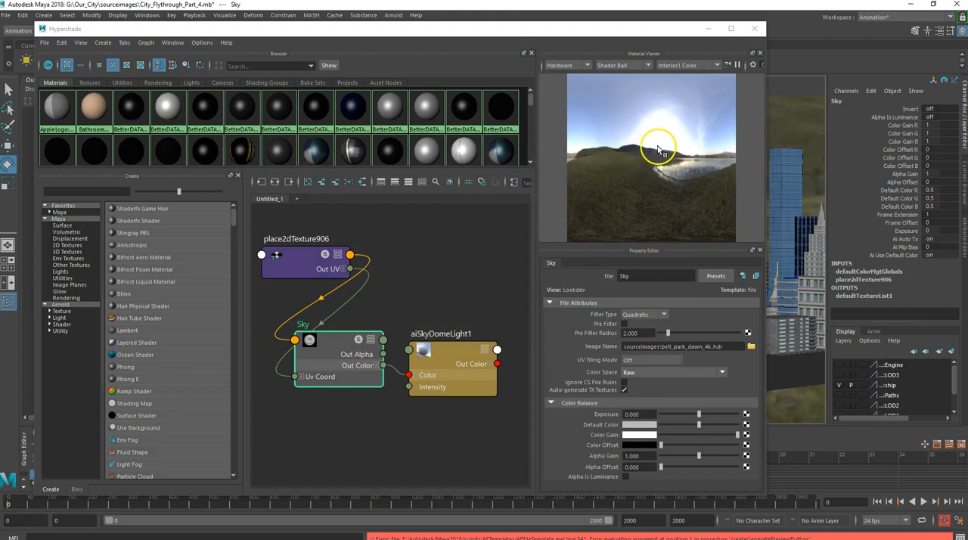
Minimize the Hypershade and inspect the city and ship against the HDR sky dome from several camera angles
left_click(704, 29)
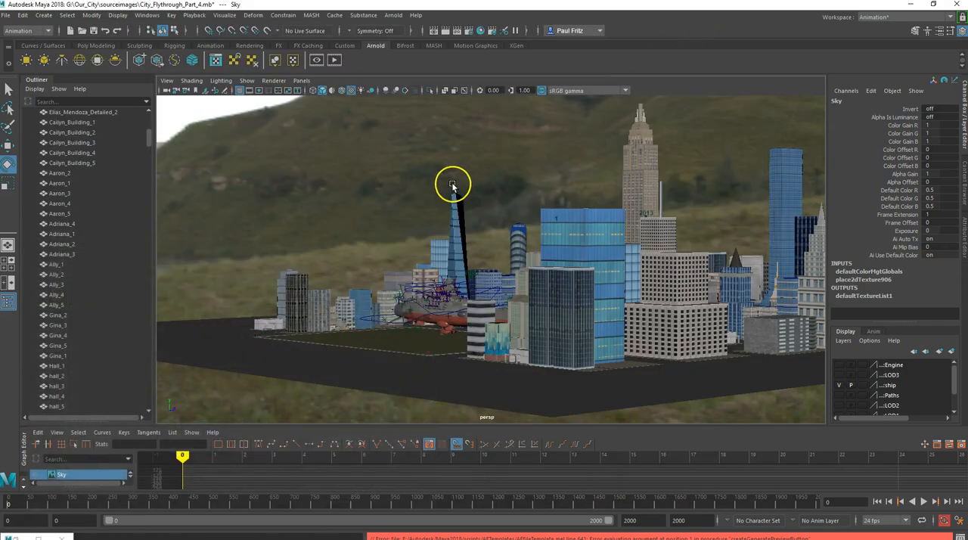
left_click_drag(450, 193, 538, 264, "alt")
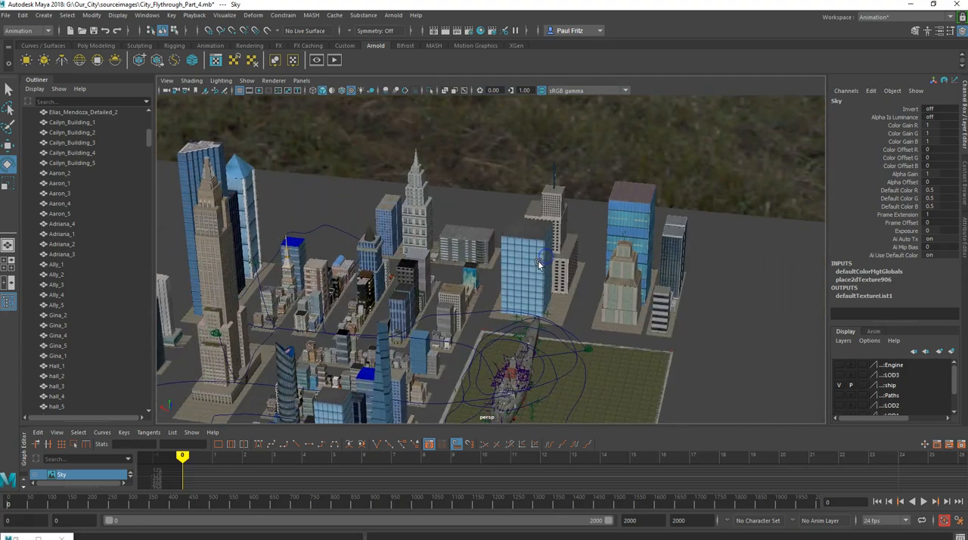
middle_click_drag(538, 263, 527, 166, "alt")
scroll(475, 229, "up", 8)
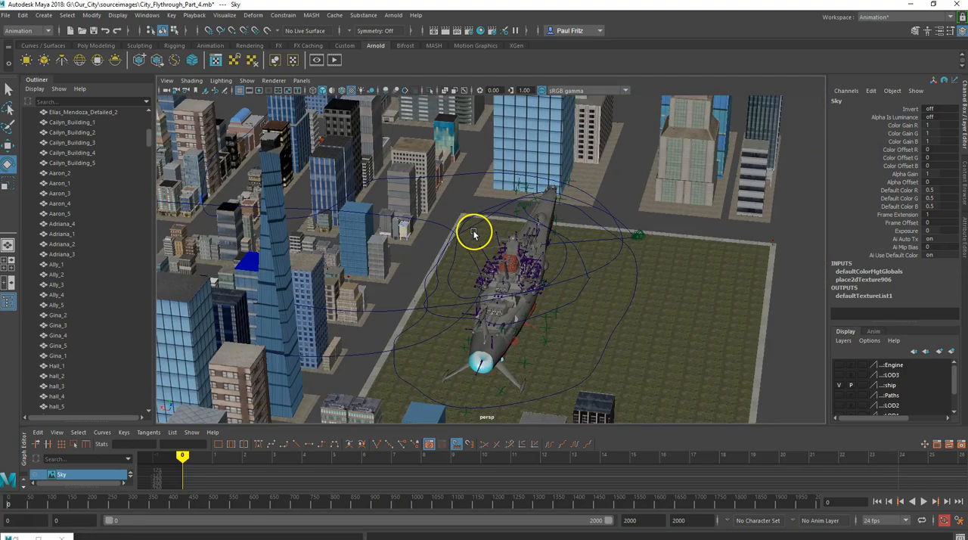
left_click_drag(452, 233, 480, 229, "alt")
middle_click_drag(479, 229, 471, 264, "alt")
left_click_drag(471, 265, 430, 248, "alt")
left_click_drag(420, 250, 434, 249, "alt")
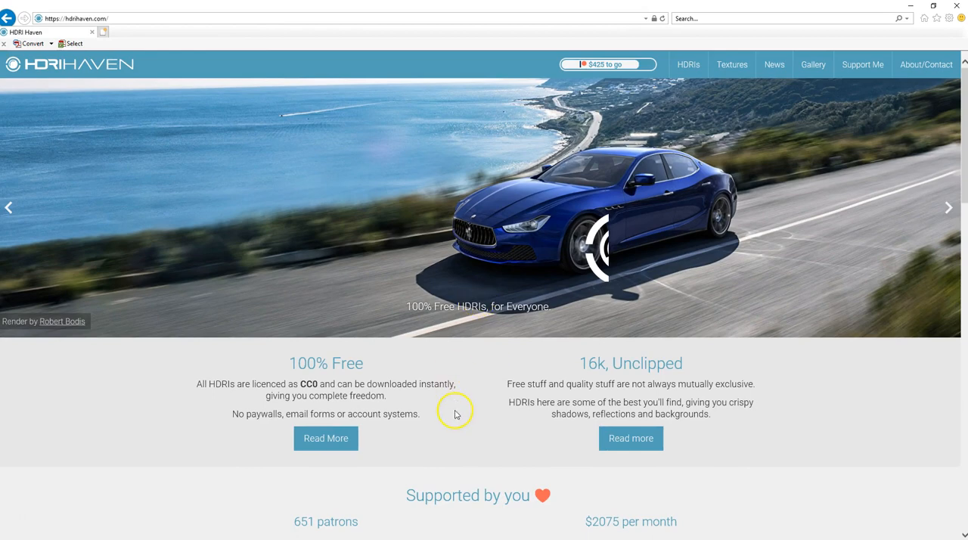
Look through the HDRI Haven home page in the browser, from the licence information down to the patrons list
scroll(453, 405, "down", 5)
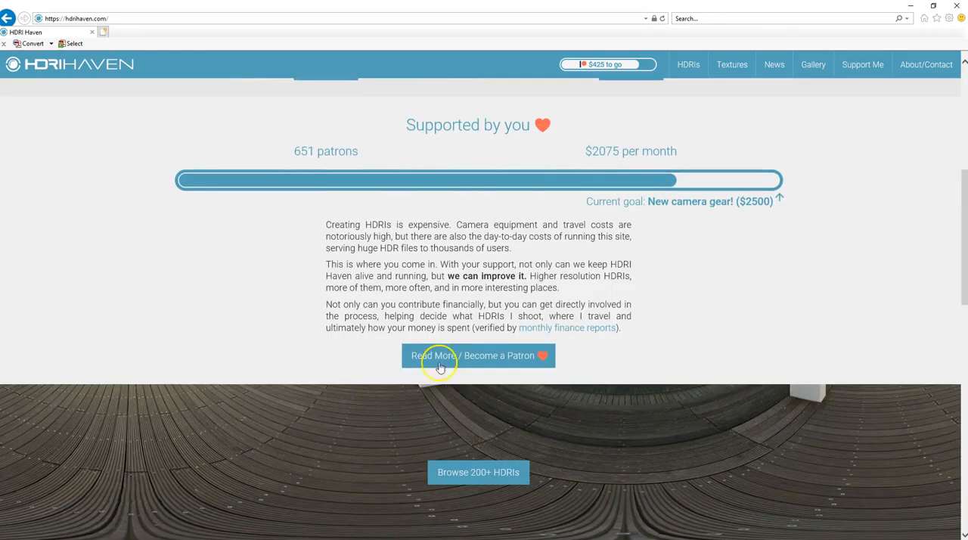
scroll(441, 371, "down", 4)
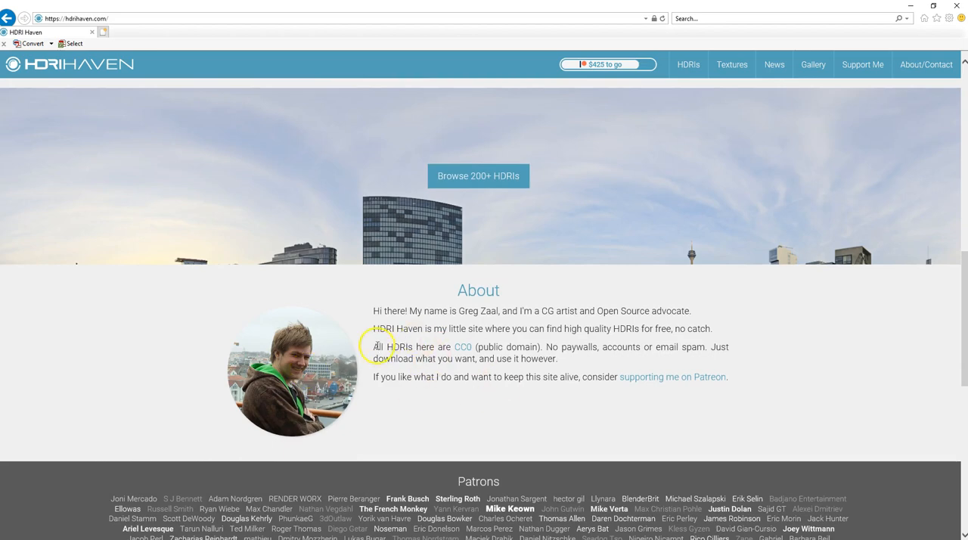
scroll(367, 341, "down", 1)
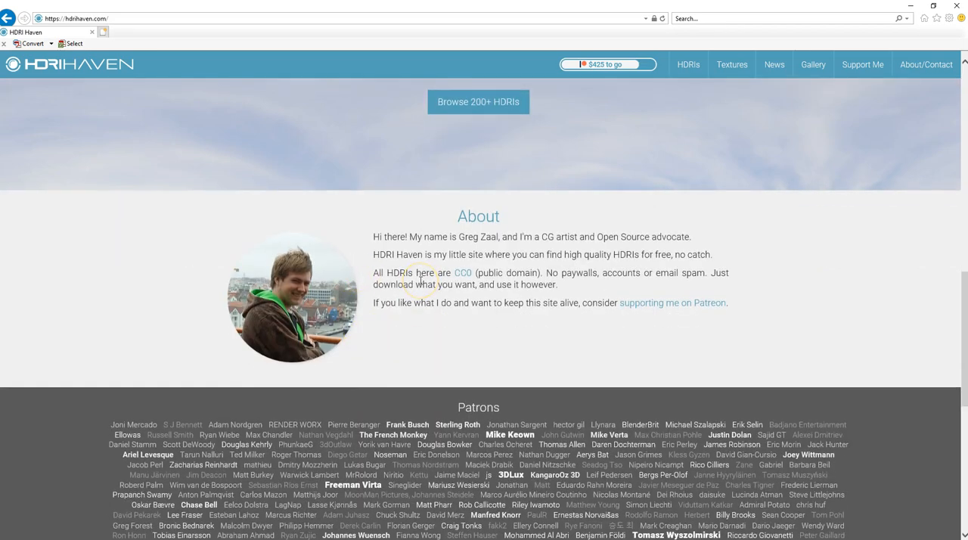
scroll(422, 344, "down", 6)
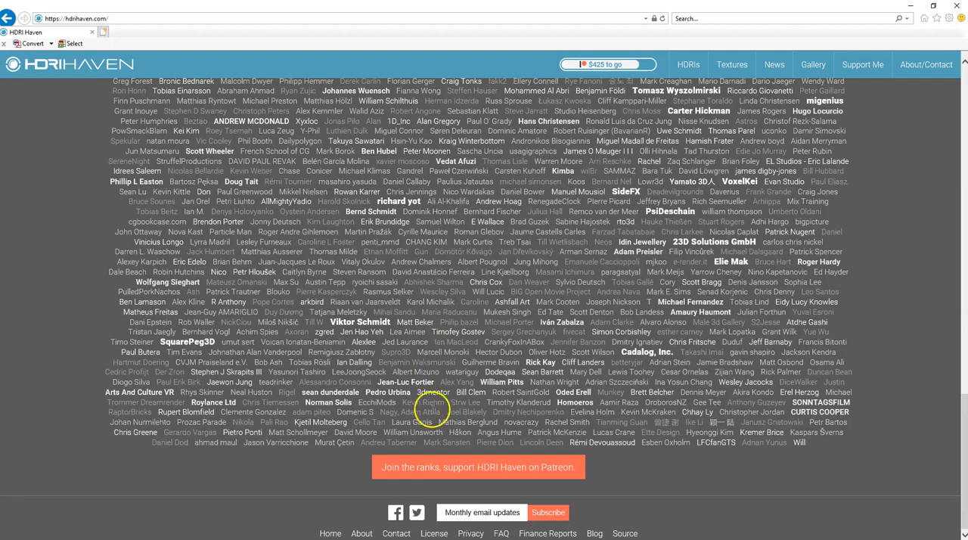
Skim back through the HDRI Haven home page and open the site's HDRIs section
scroll(514, 462, "up", 12)
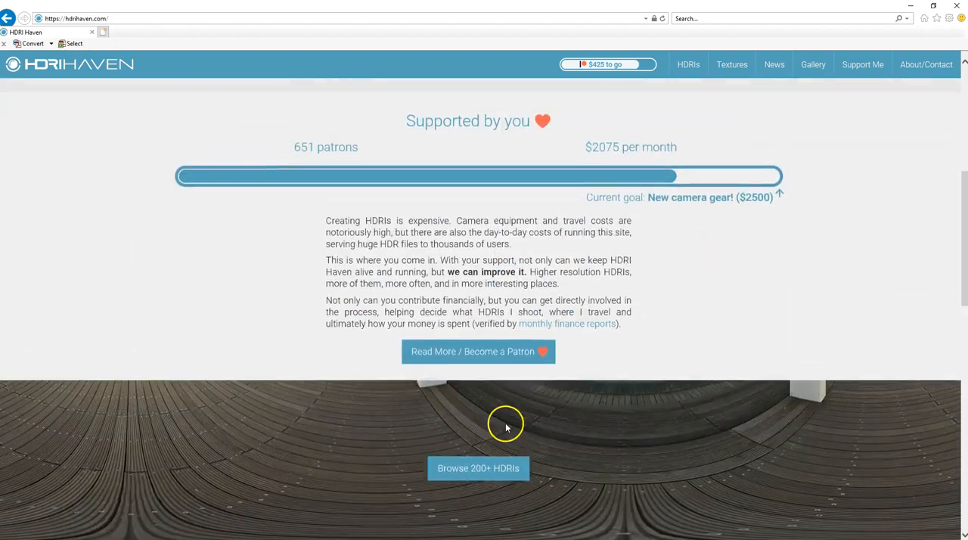
scroll(498, 409, "up", 4)
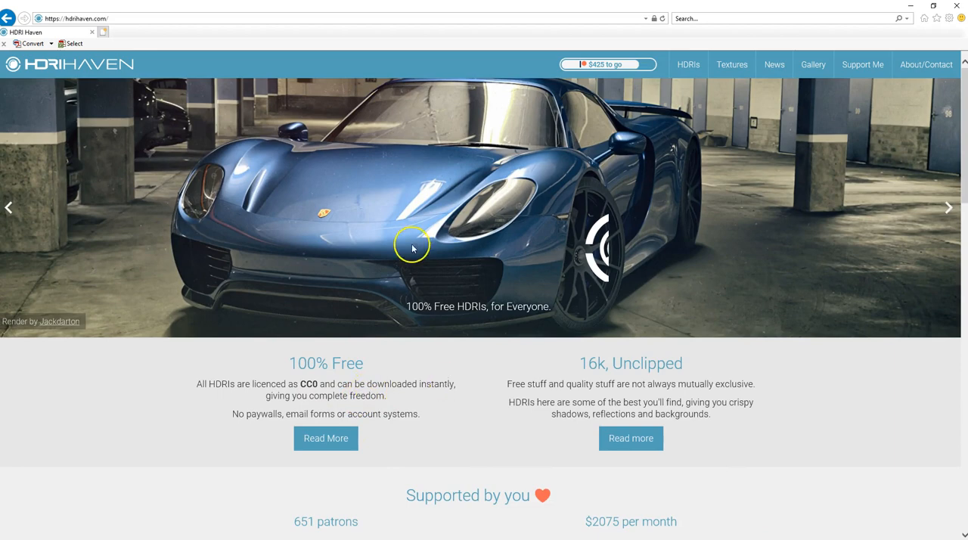
scroll(411, 270, "down", 5)
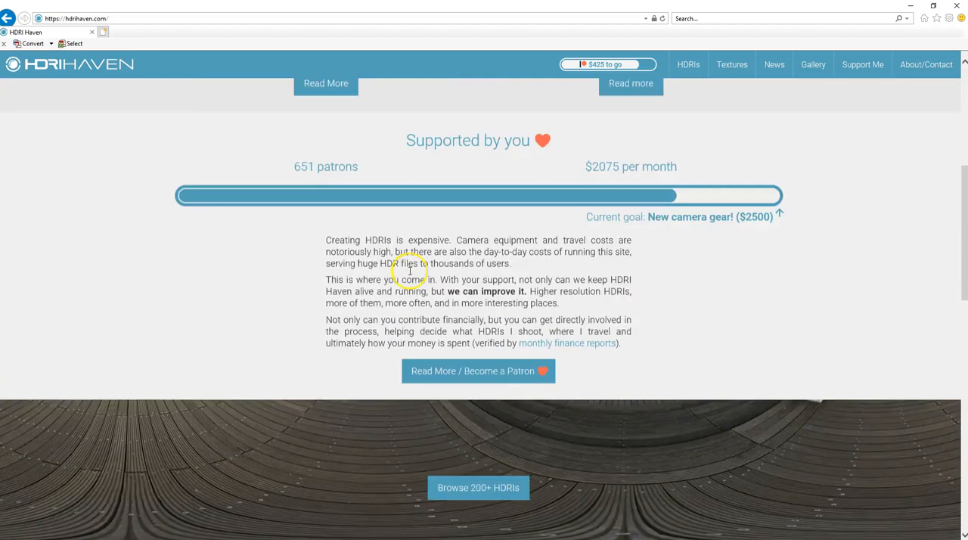
scroll(411, 269, "up", 4)
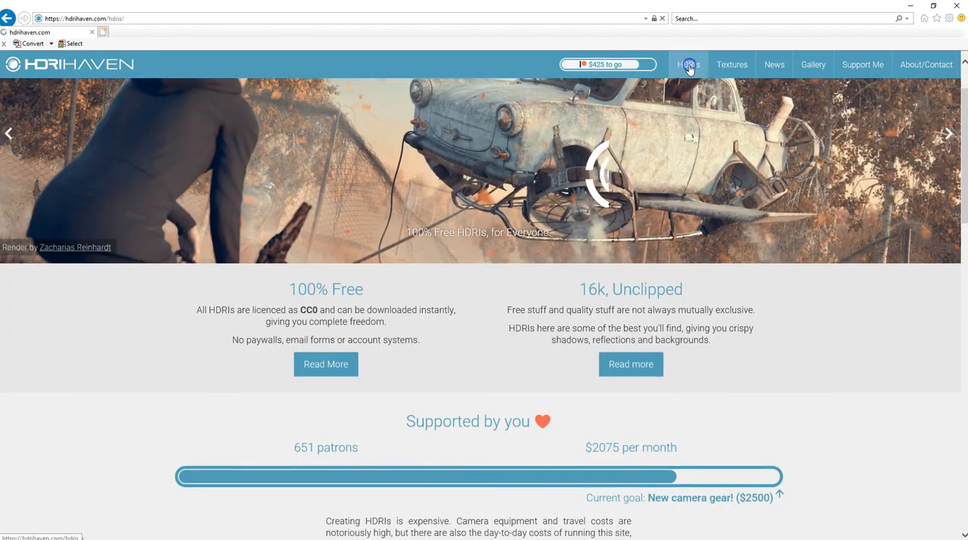
Look over the HDRI categories and the latest HDRIs, and open the full HDRI collection
scroll(447, 234, "down", 2)
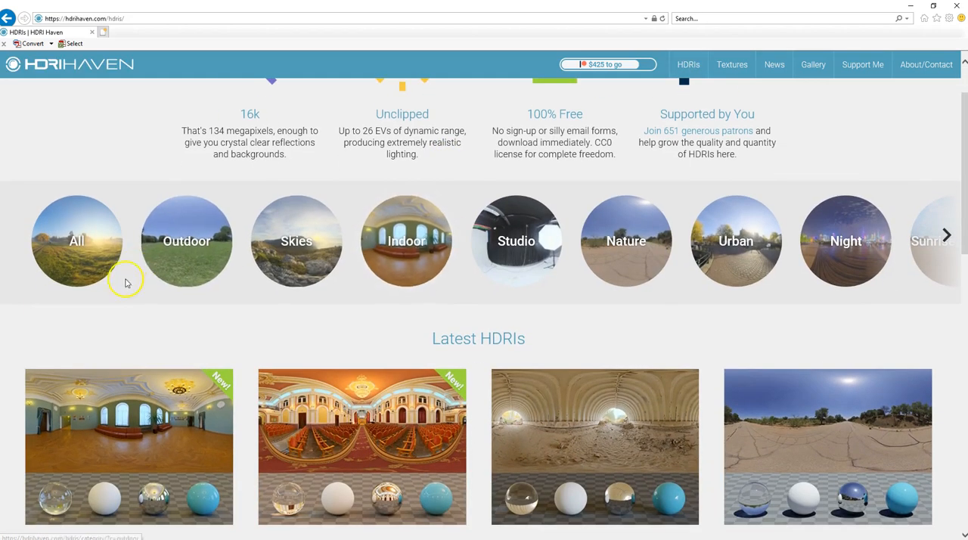
scroll(480, 270, "down", 2)
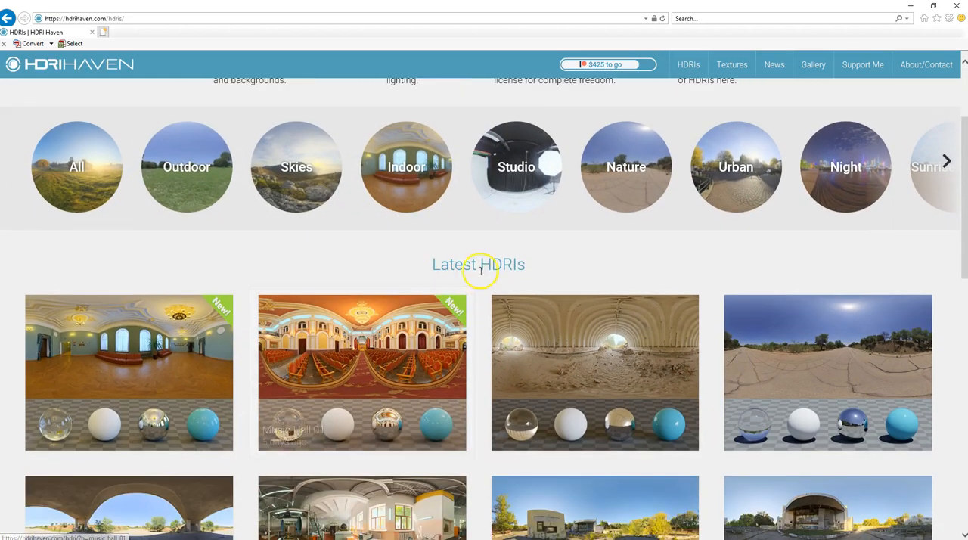
scroll(480, 270, "down", 3)
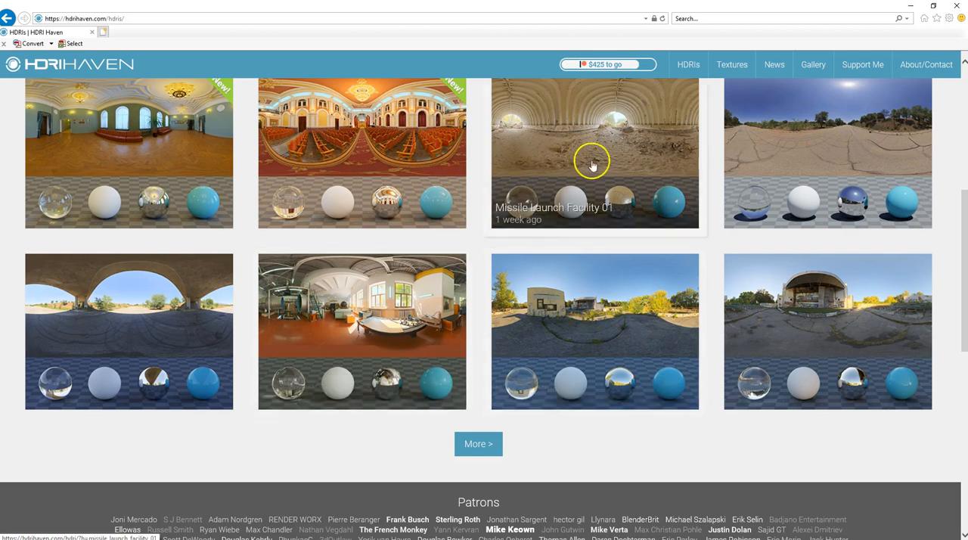
left_click(539, 164)
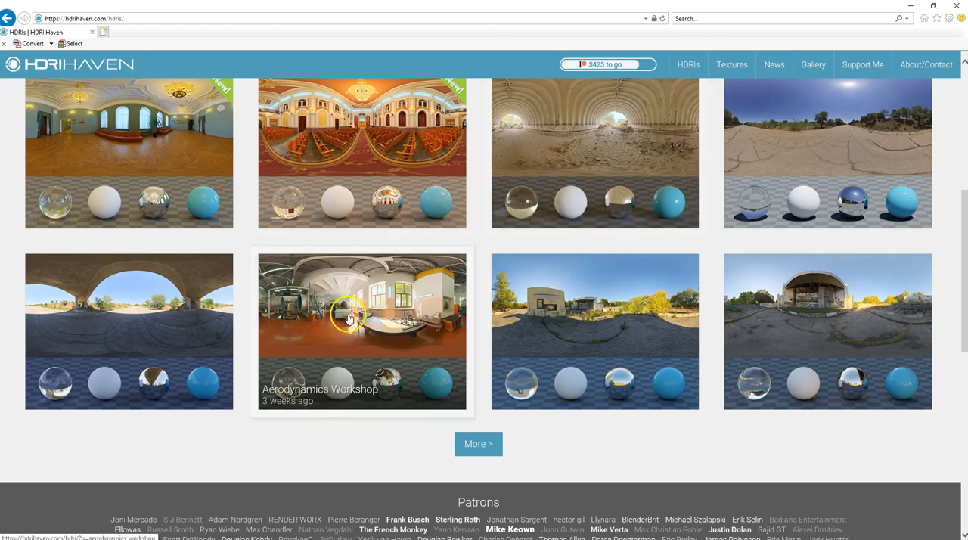
scroll(458, 295, "down", 2)
left_click(488, 296)
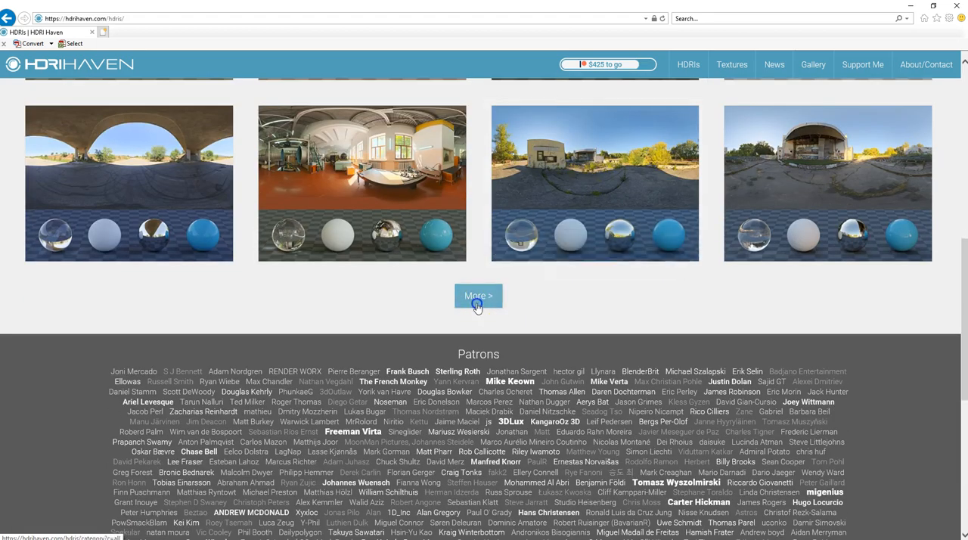
Look through the All HDRIs collection and return to the beginning of the list
scroll(521, 284, "down", 2)
scroll(520, 283, "down", 3)
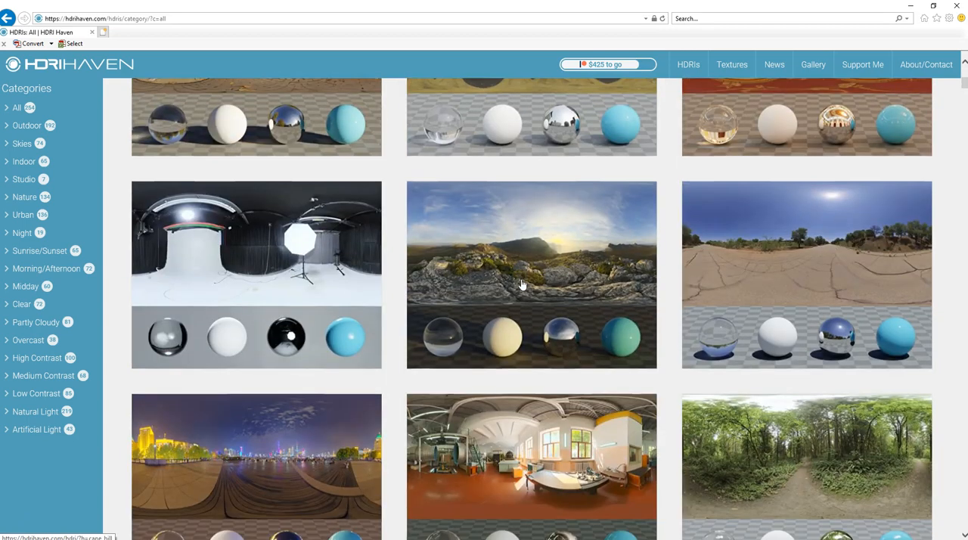
scroll(521, 283, "down", 6)
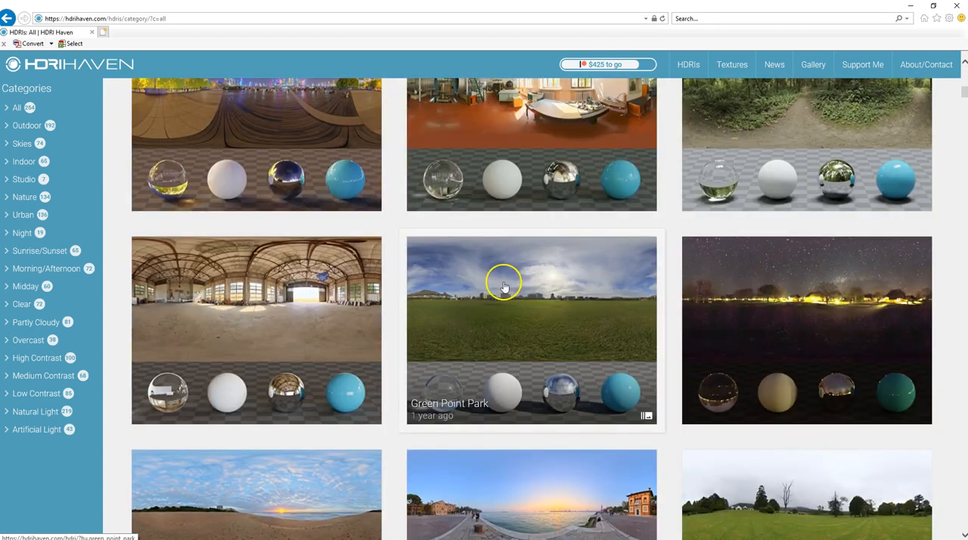
scroll(562, 209, "up", 8)
scroll(495, 217, "up", 1)
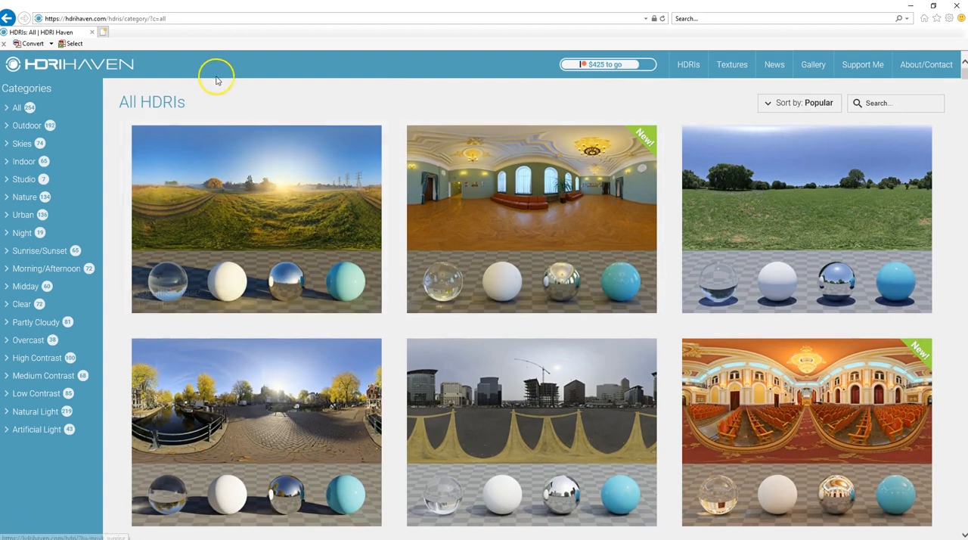
Open the companion Texture Haven site and look through its home page, including the support and About sections
left_click(732, 67)
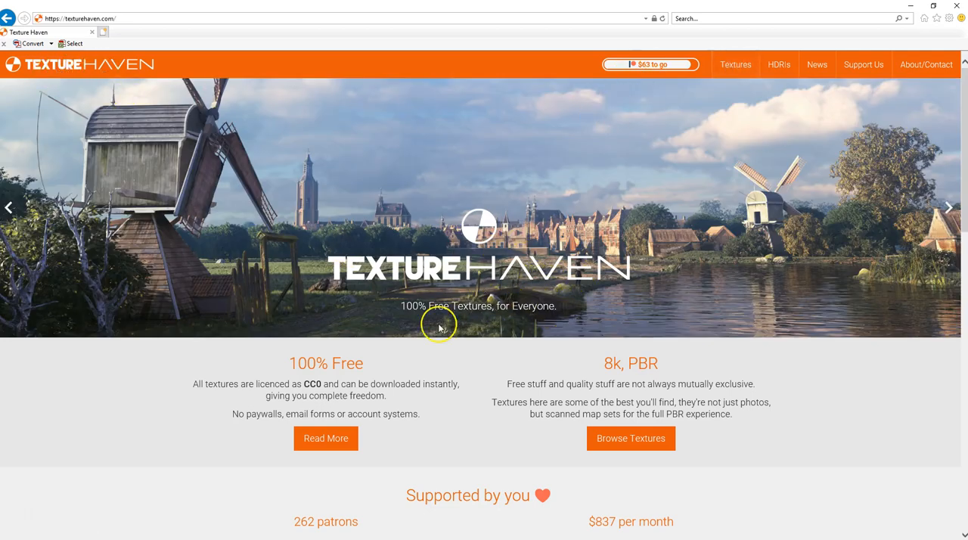
scroll(441, 326, "down", 10)
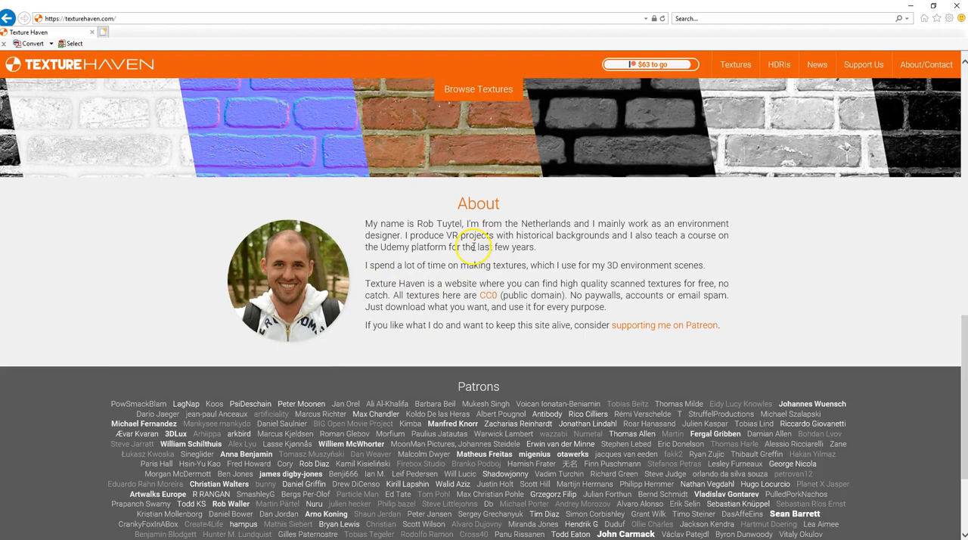
scroll(481, 264, "up", 4)
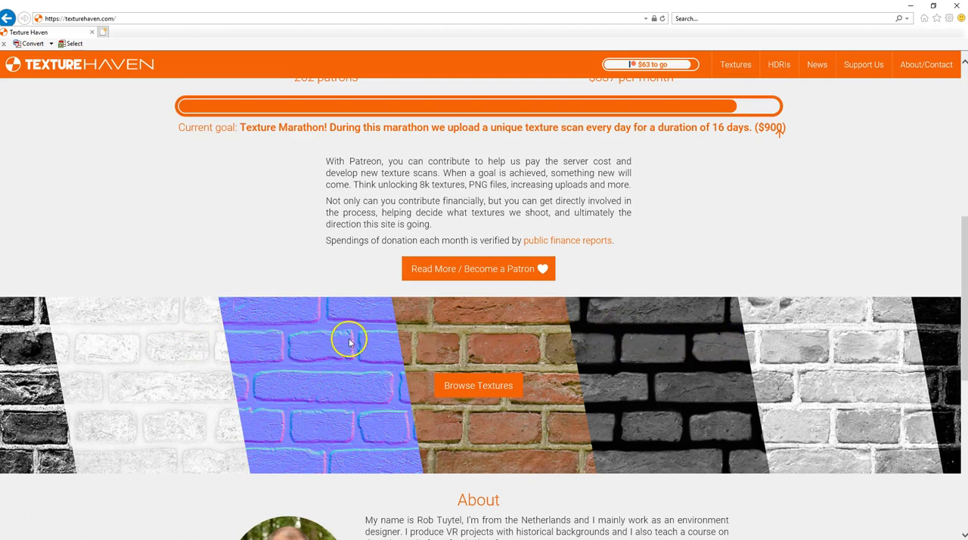
scroll(350, 342, "up", 6)
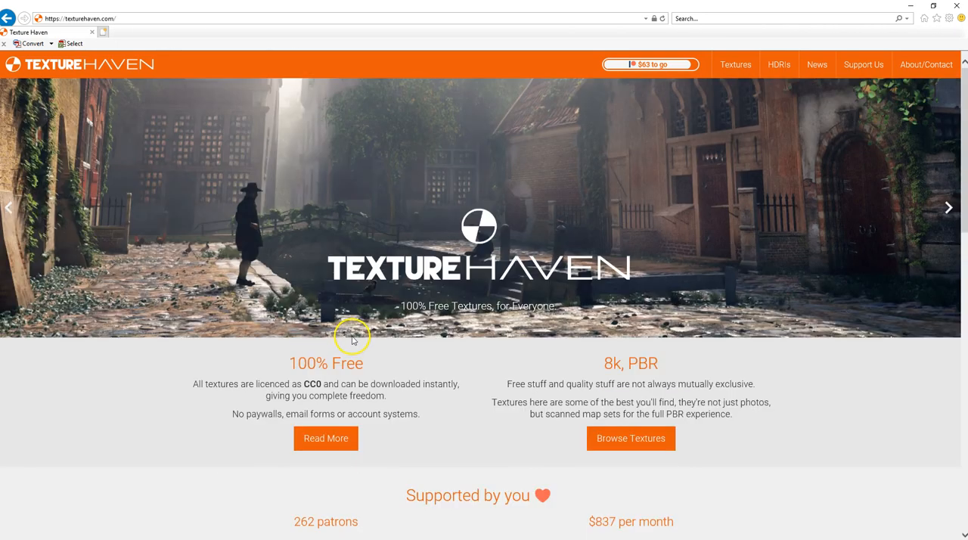
Open Texture Haven's All Textures collection and look through the available materials
left_click(732, 65)
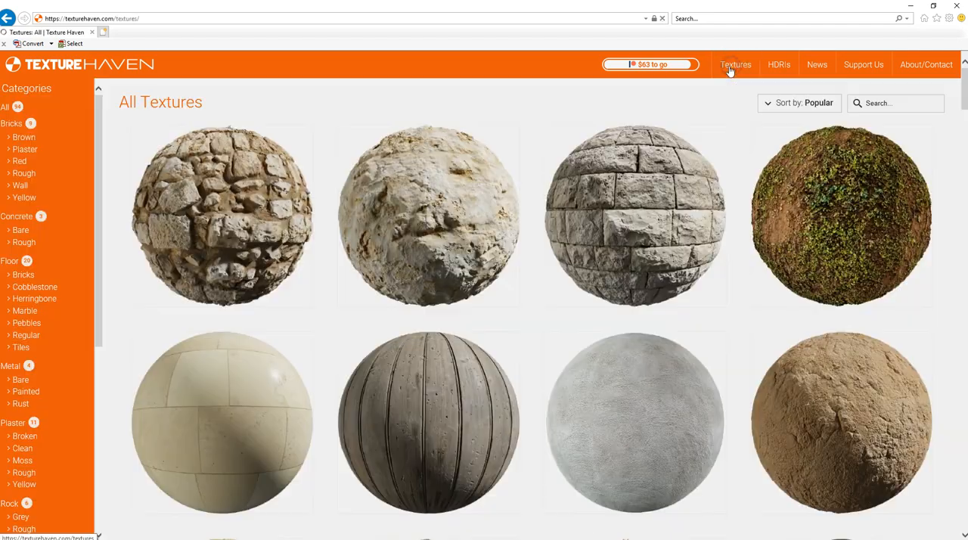
scroll(529, 234, "down", 1)
scroll(514, 280, "down", 5)
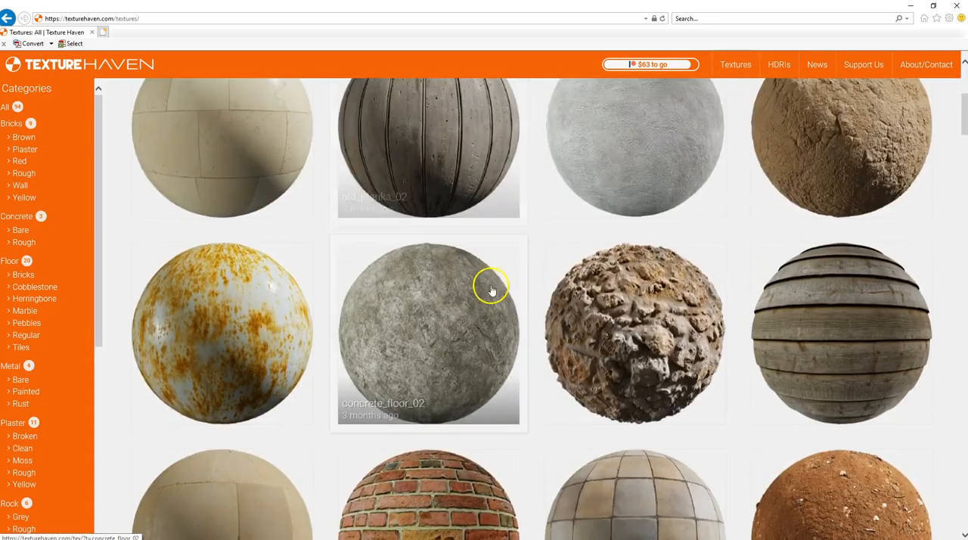
scroll(587, 289, "down", 7)
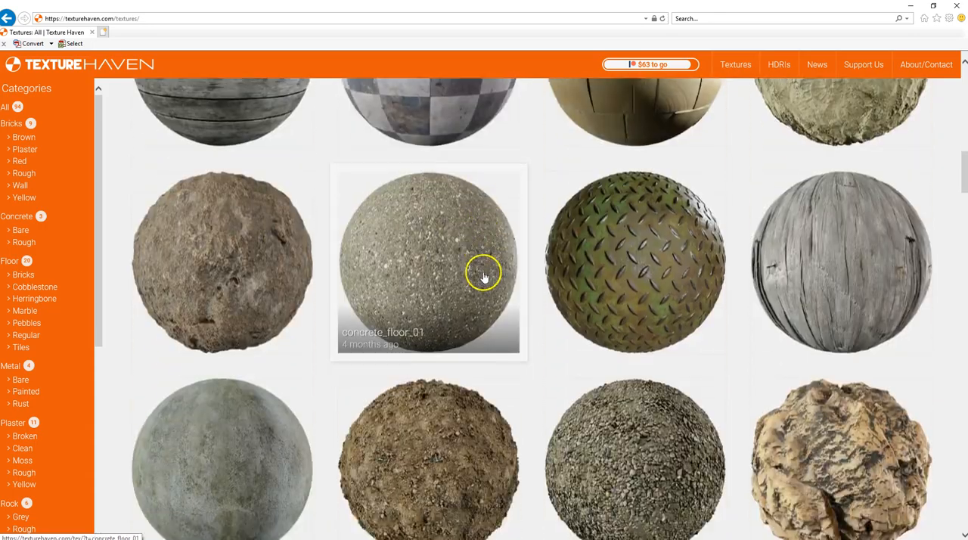
scroll(480, 275, "down", 5)
scroll(481, 274, "up", 11)
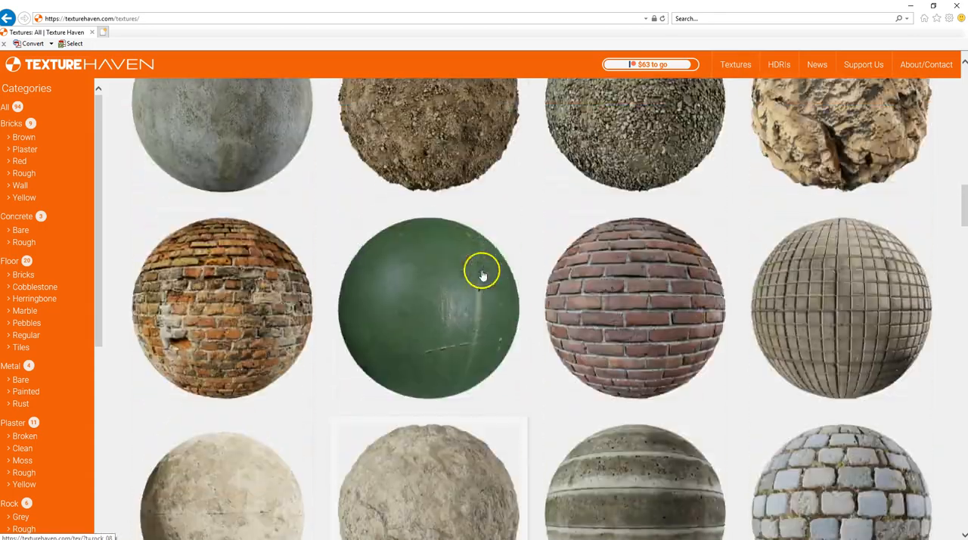
scroll(481, 273, "up", 10)
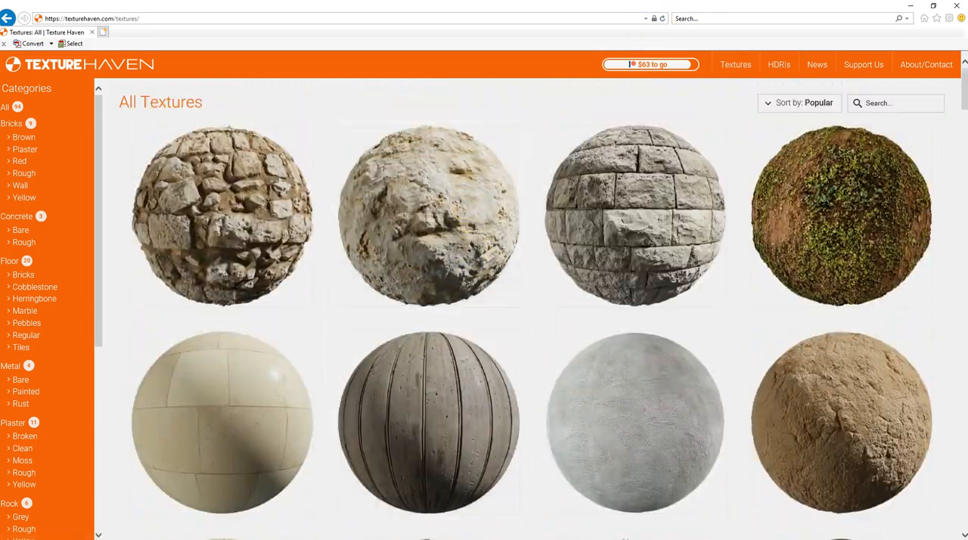
Switch to Maya, select the Arnold sky dome light and set its viewport Sky Radius to 500
left_click_drag(678, 13, 0, 133)
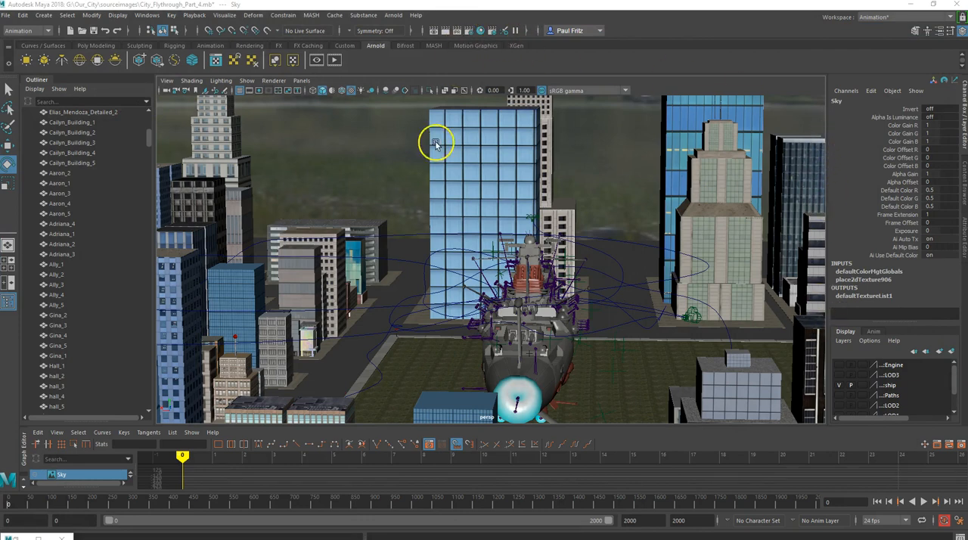
left_click(374, 173)
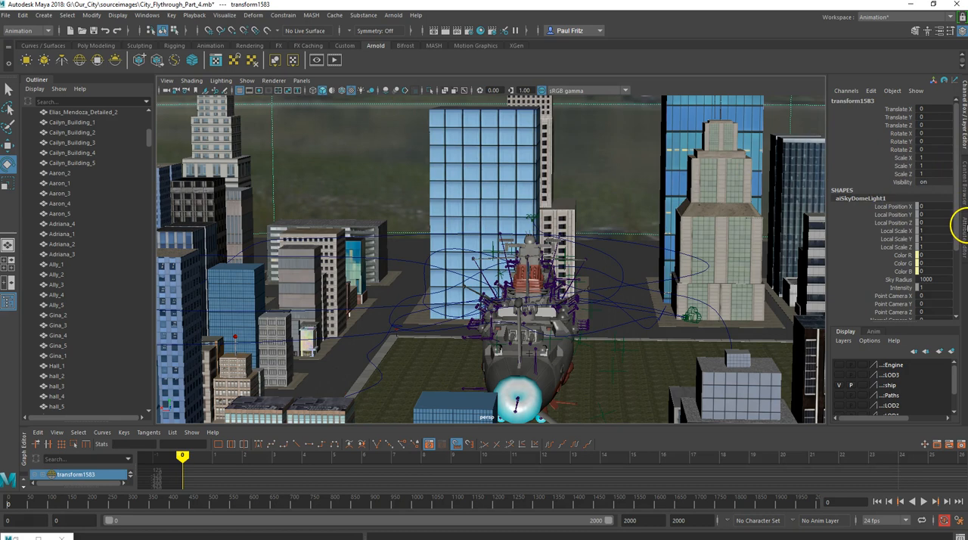
left_click(963, 227)
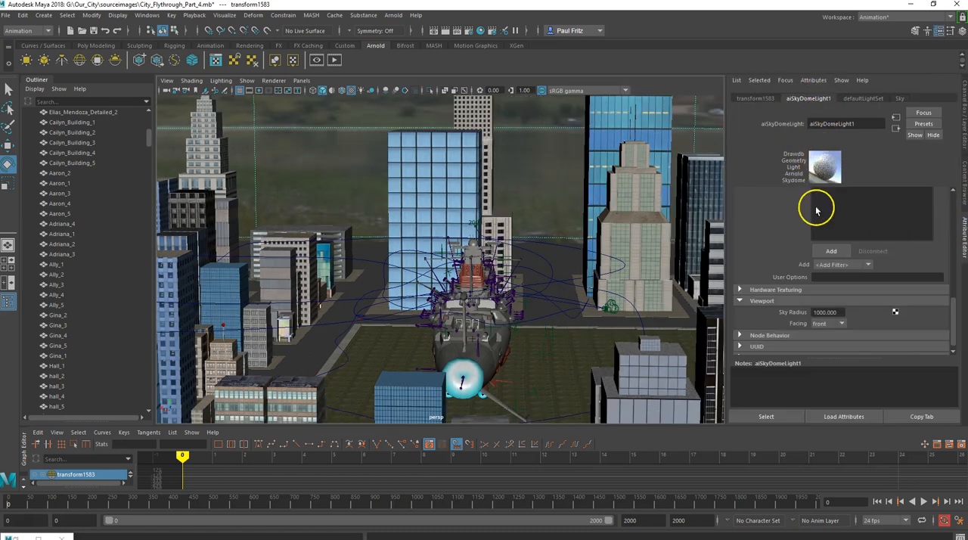
scroll(783, 266, "down", 1)
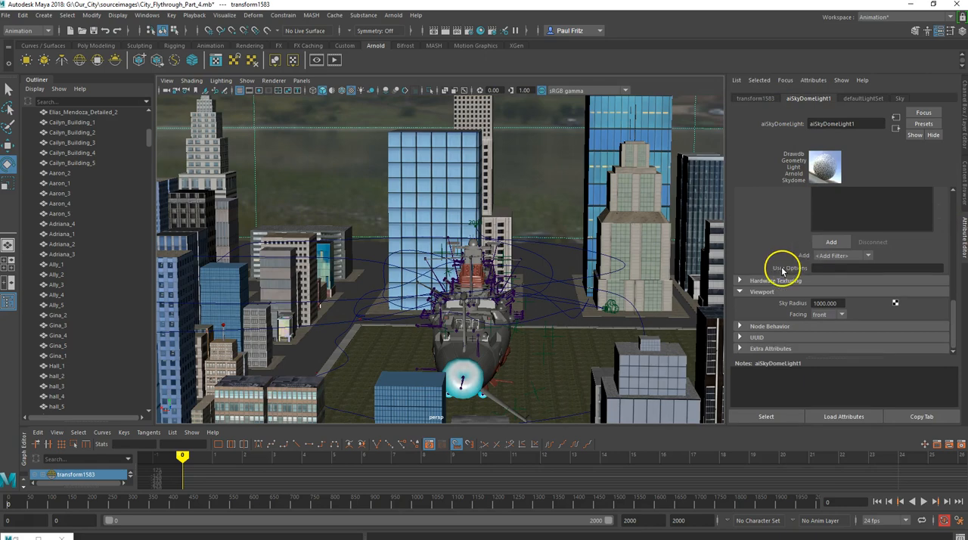
scroll(326, 166, "up", 3)
scroll(326, 167, "down", 3)
scroll(325, 166, "down", 2)
scroll(326, 166, "down", 2)
left_click_drag(329, 159, 332, 231, "alt")
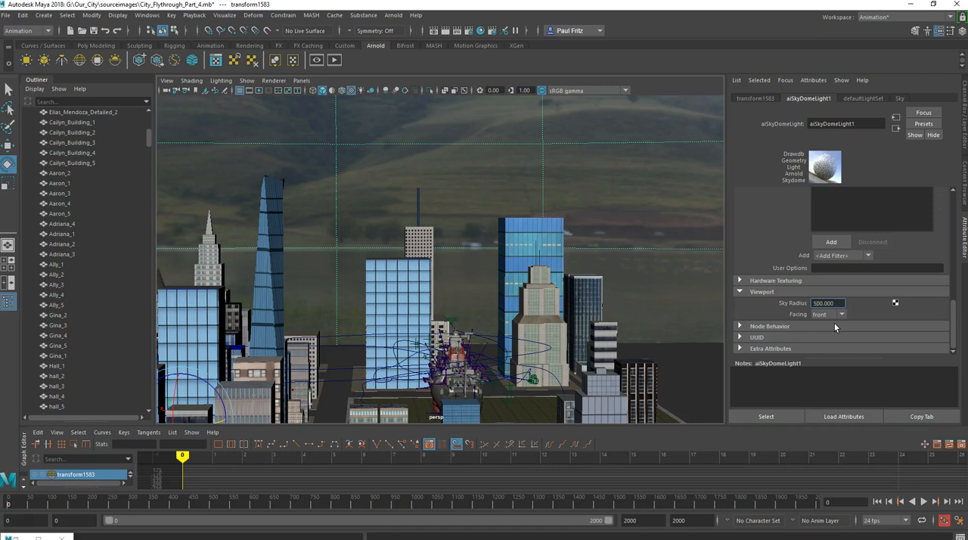
key("Return")
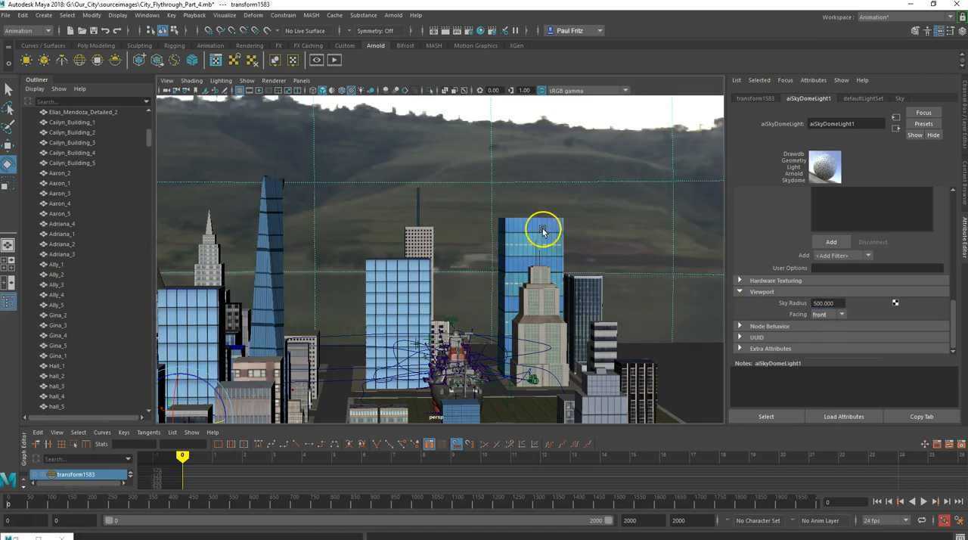
Inspect the city and ship against the resized sky dome from several angles, checking the lake, hills and grass backgrounds
left_click_drag(448, 232, 444, 228, "alt")
middle_click_drag(443, 229, 540, 180, "alt")
left_click_drag(467, 188, 256, 248, "alt")
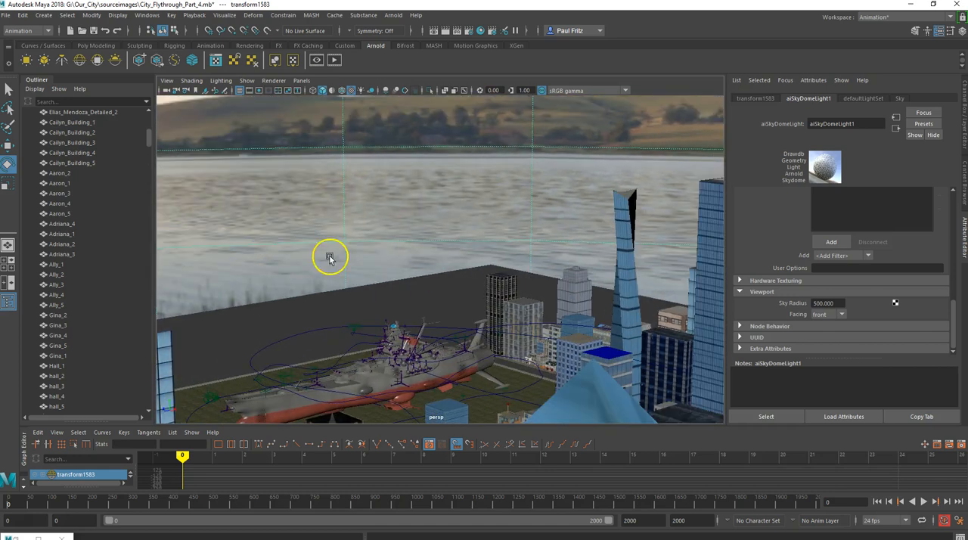
left_click_drag(369, 293, 284, 289, "alt")
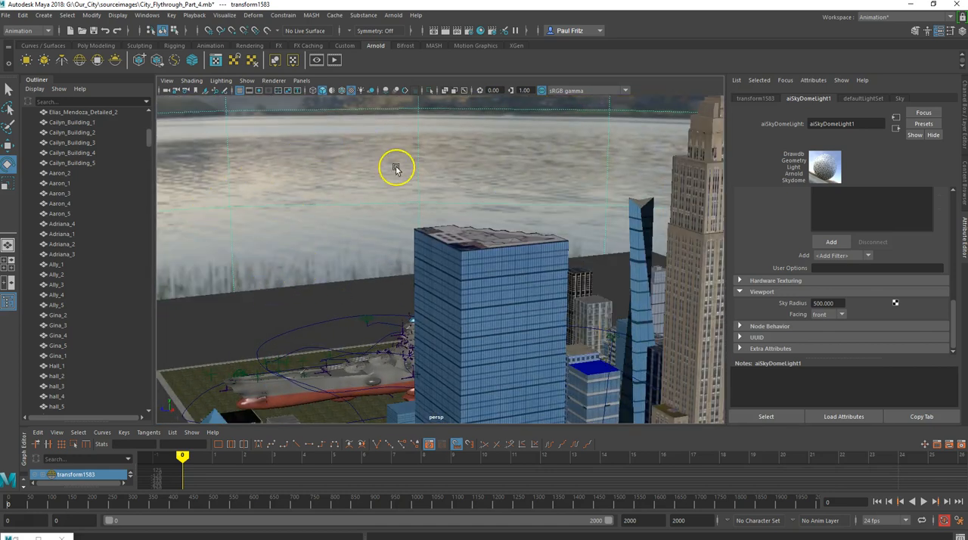
left_click_drag(355, 185, 547, 189, "alt")
left_click_drag(404, 198, 393, 204, "alt")
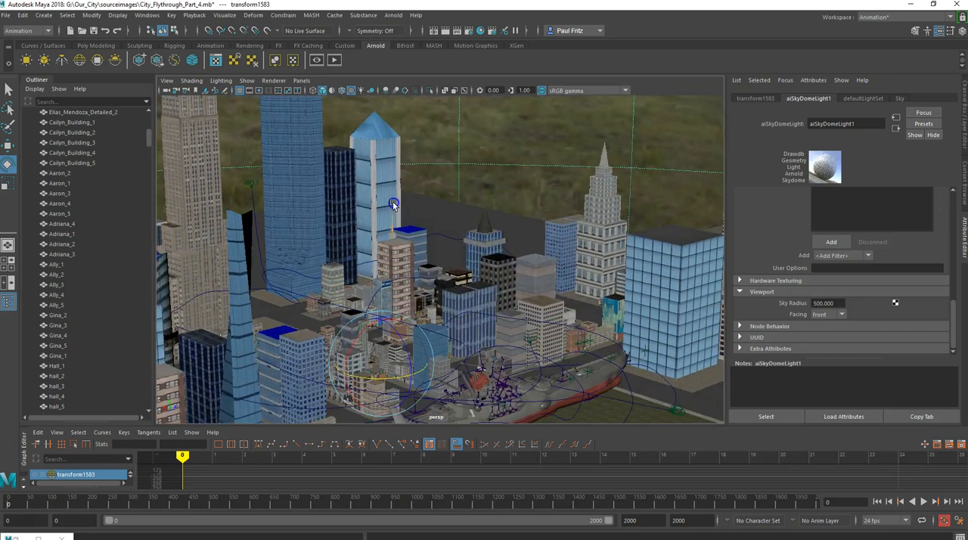
scroll(391, 203, "down", 2)
left_click_drag(452, 199, 464, 301, "alt")
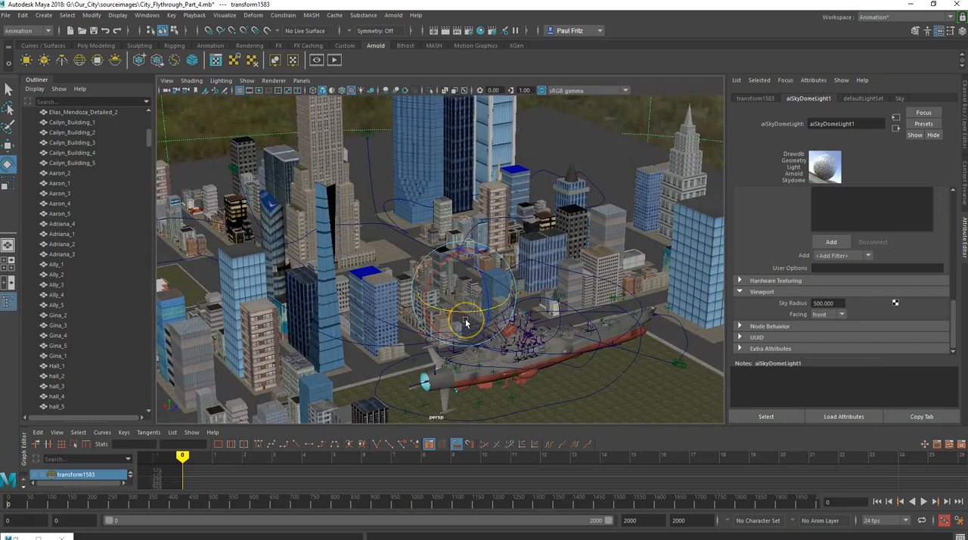
left_click(467, 314)
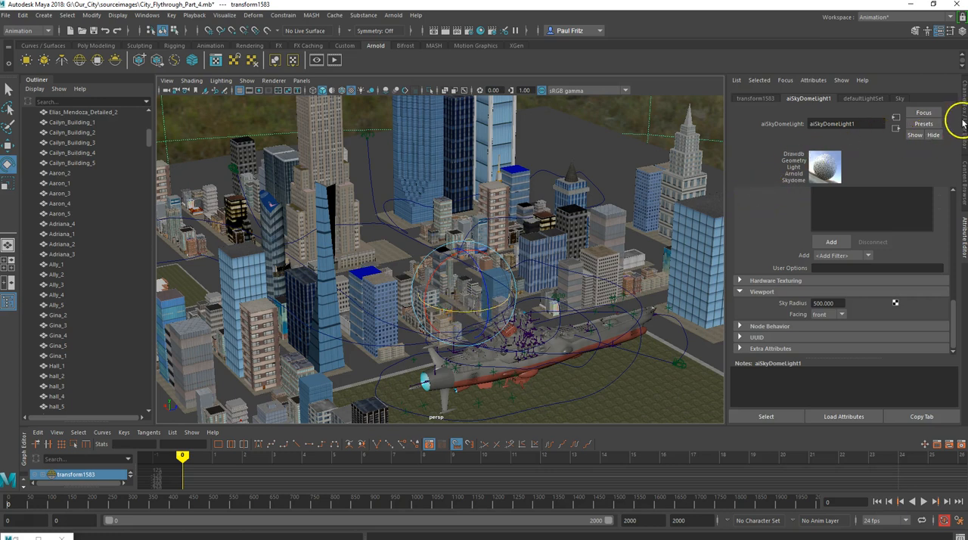
Set the sky dome light's Rotate Y to 180 and check the background behind the city
left_click(963, 121)
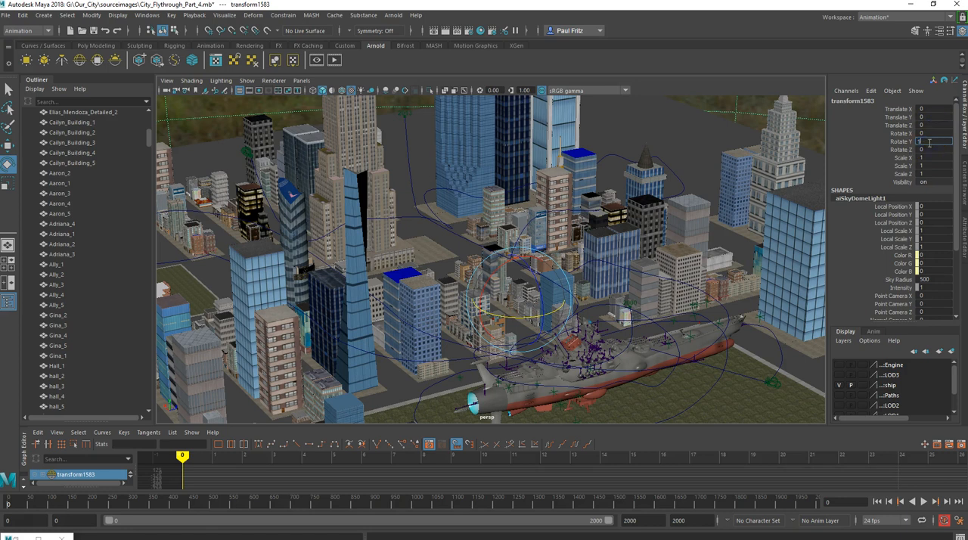
key("Tab")
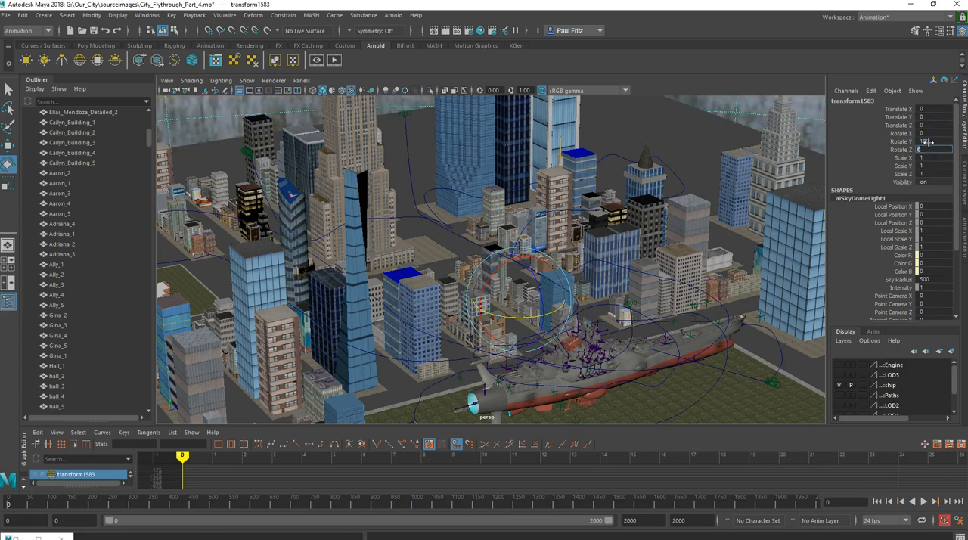
left_click_drag(684, 132, 667, 116, "alt")
left_click_drag(604, 179, 406, 327, "alt")
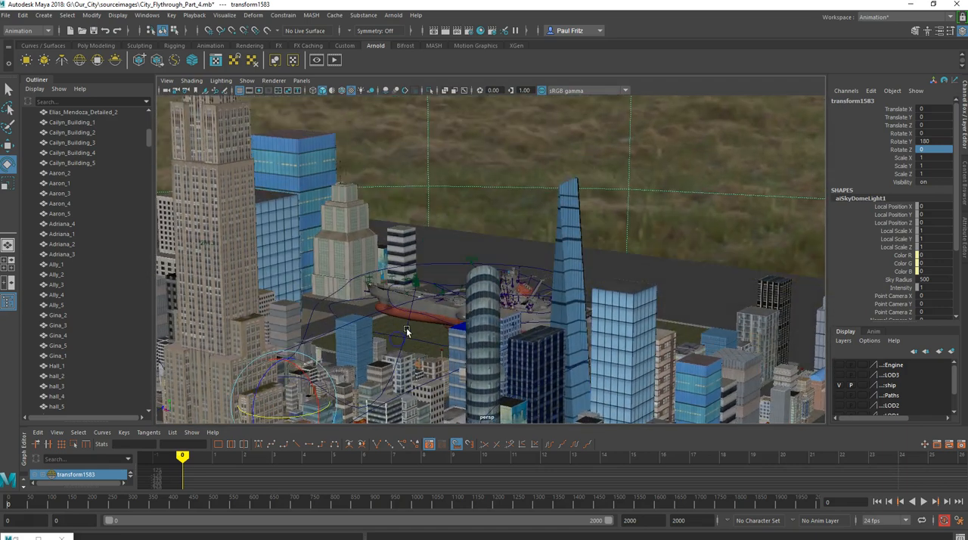
Inspect the city and ship against the rotated sky dome from overhead and from street level beside the ship
left_click_drag(519, 246, 657, 158, "alt")
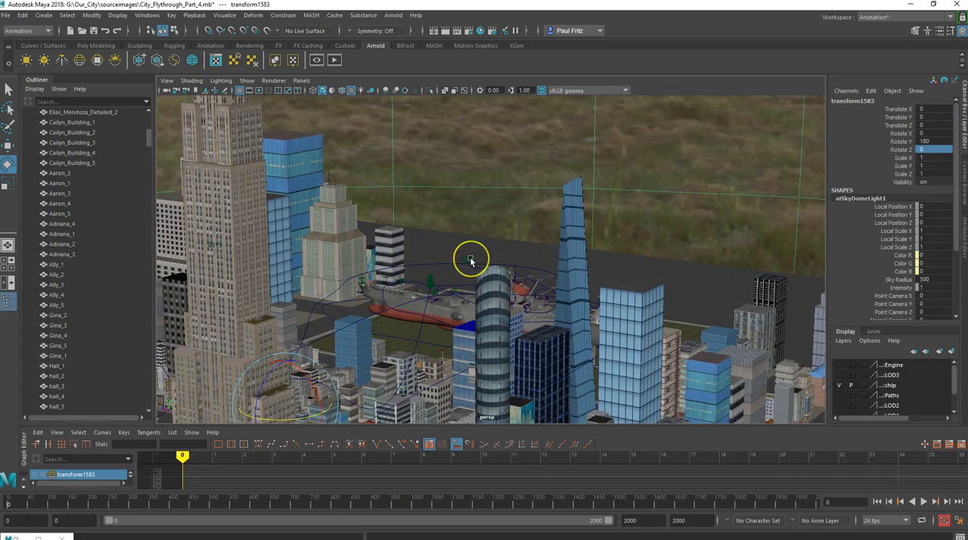
scroll(470, 259, "up", 1)
left_click_drag(471, 259, 614, 156, "alt")
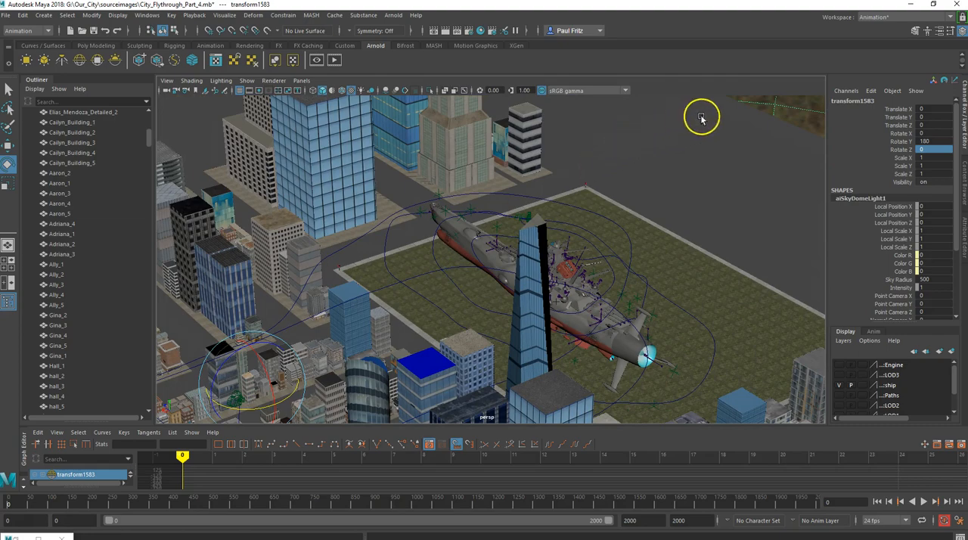
left_click_drag(756, 205, 536, 210, "alt")
scroll(535, 209, "up", 2)
middle_click_drag(536, 209, 536, 174, "alt")
left_click_drag(502, 215, 542, 230, "alt")
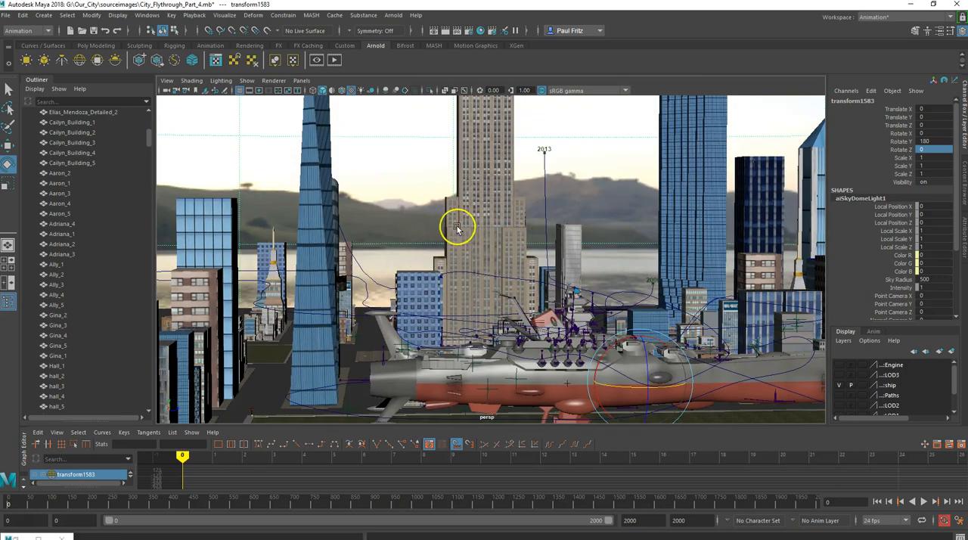
Look through camera2 and play the flythrough to check the sky dome behind the ship, stopping around frame 1199
left_click(304, 81)
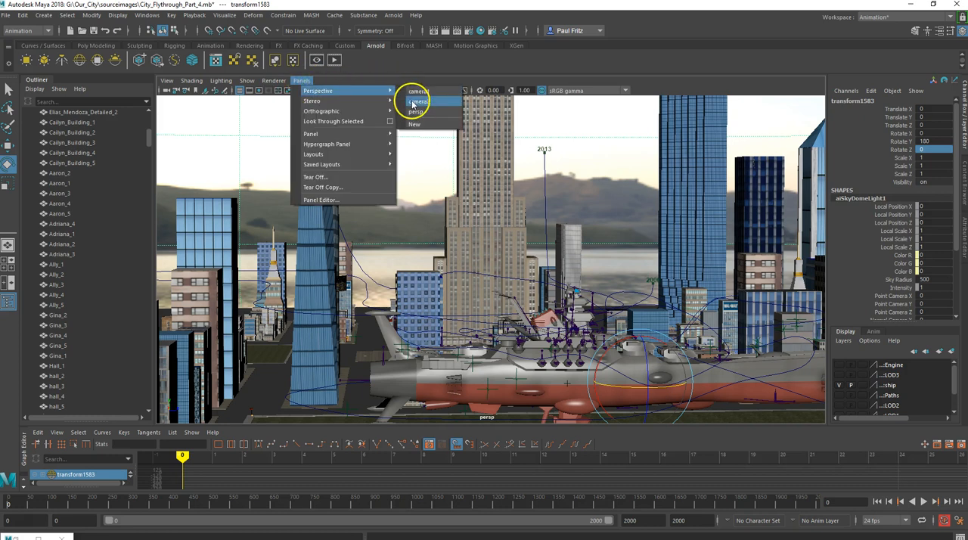
left_click(418, 101)
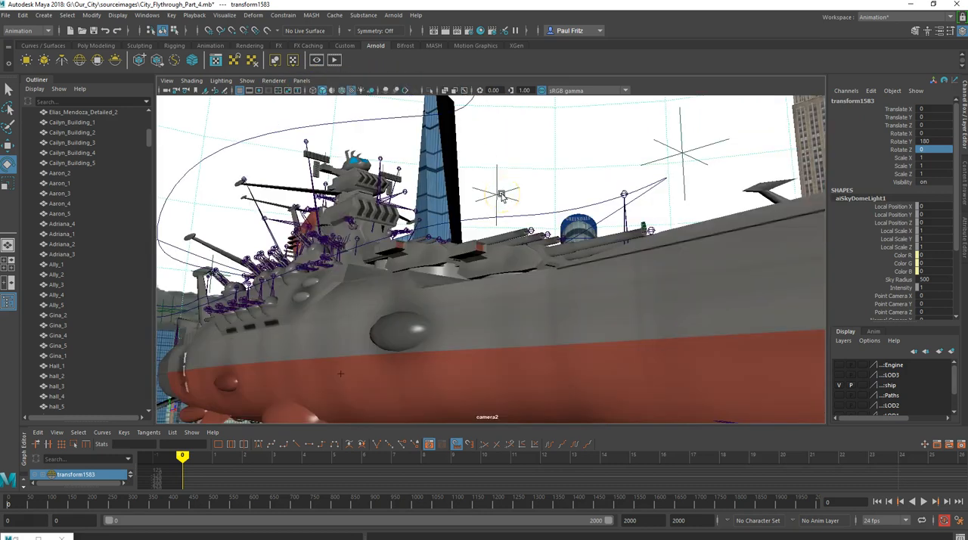
left_click(924, 501)
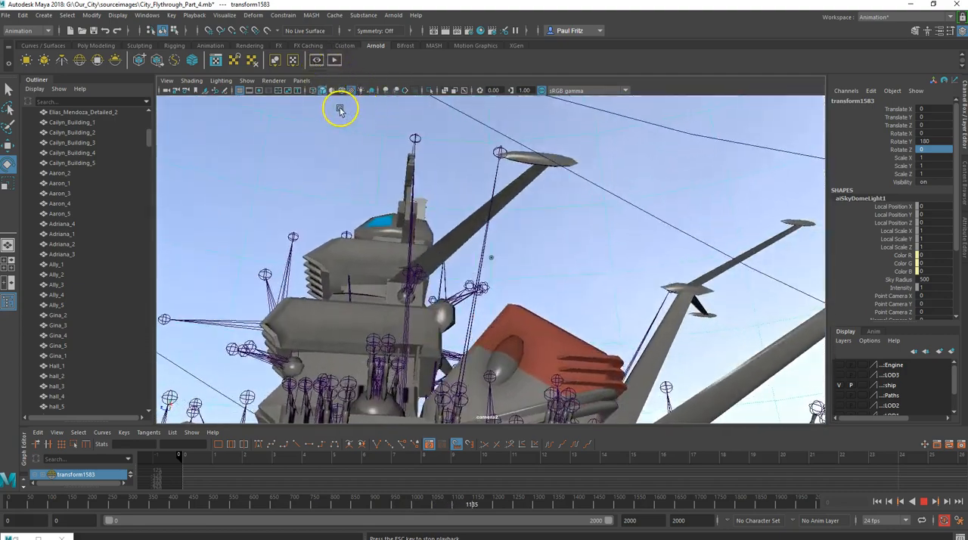
left_click(924, 502)
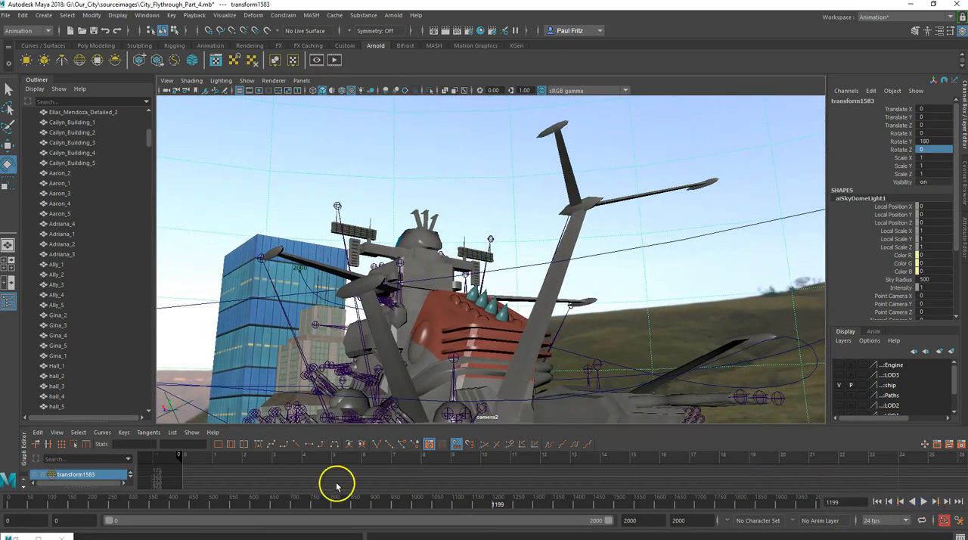
Select camera2_group to bring up its animation curves and scrub the animation to frame 1819
left_click_drag(438, 426, 436, 413)
scroll(59, 339, "down", 11)
left_click_drag(150, 162, 155, 391)
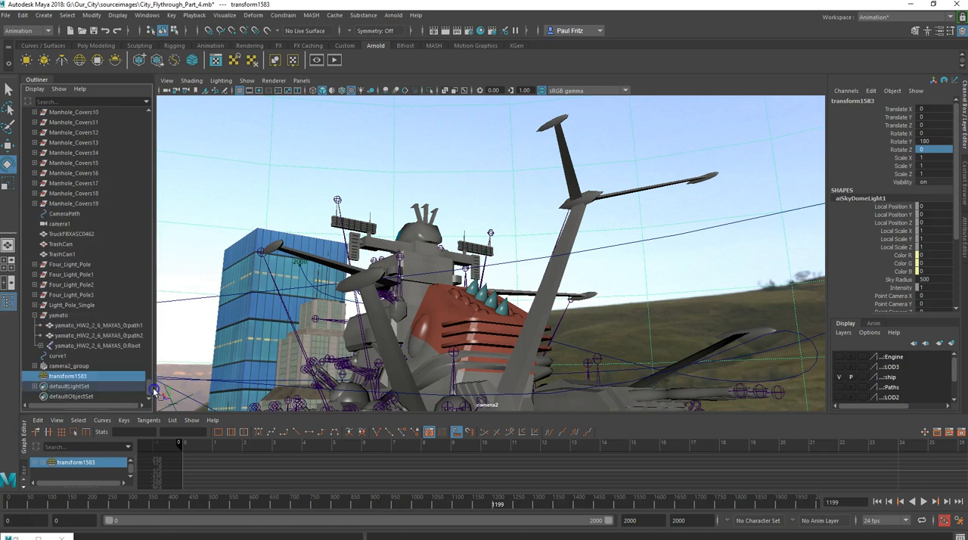
left_click(67, 366)
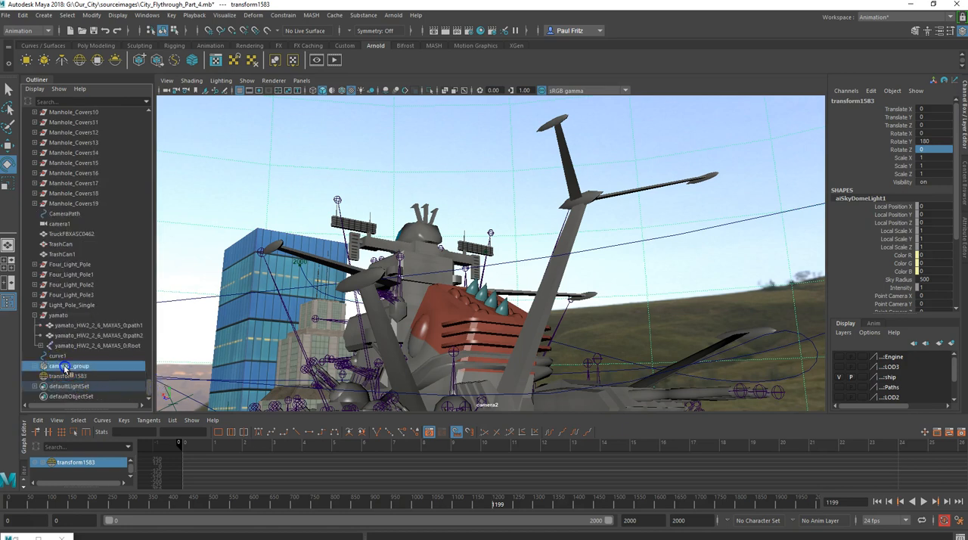
mouse_move(626, 444)
left_mouse_down()
mouse_move(643, 444)
mouse_move(514, 461)
mouse_move(376, 442)
left_mouse_up()
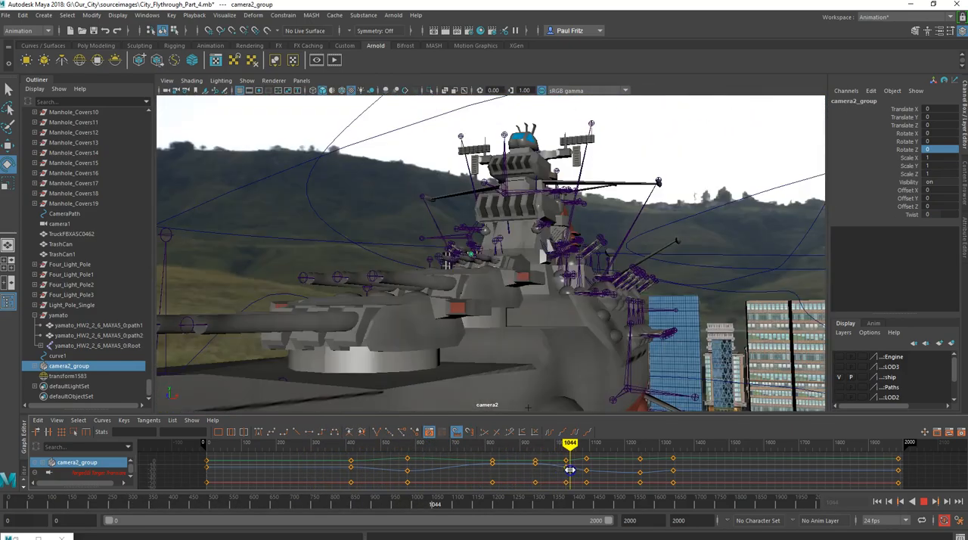
mouse_move(570, 470)
left_mouse_down()
mouse_move(685, 486)
mouse_move(839, 479)
left_mouse_up()
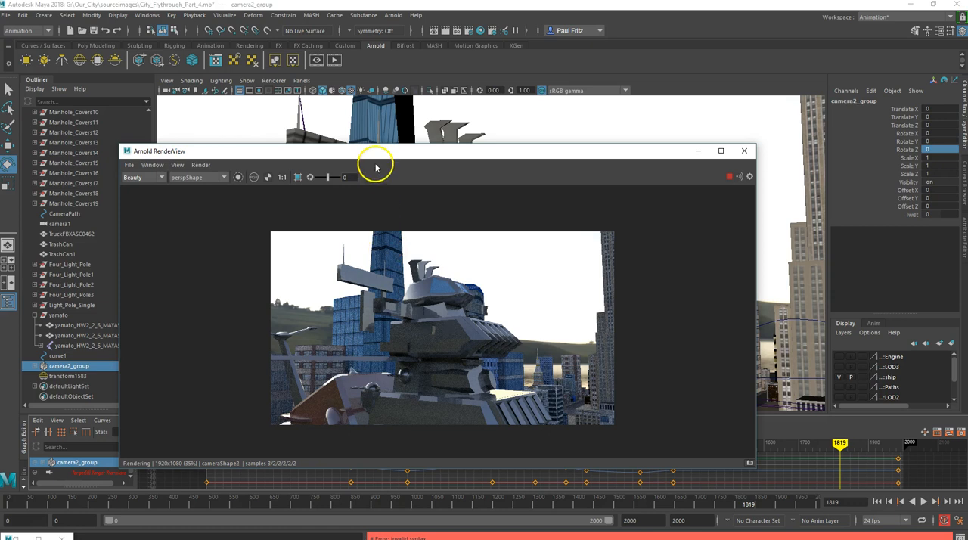
Enlarge the Arnold render of the camera2 shot, examine the ship and HDR background, and close the render window
left_click_drag(359, 152, 613, 296)
left_click_drag(556, 360, 417, 190)
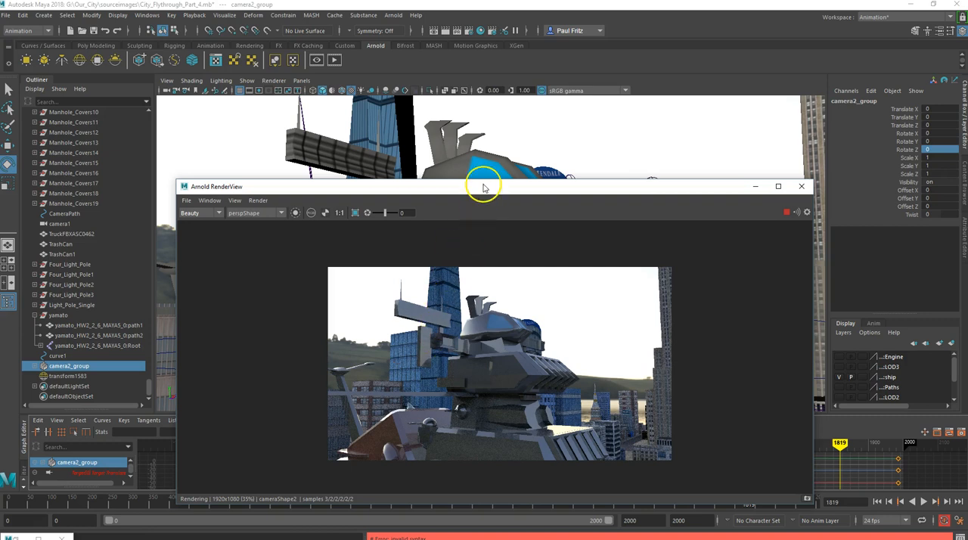
left_click_drag(483, 187, 449, 2)
scroll(452, 286, "up", 2)
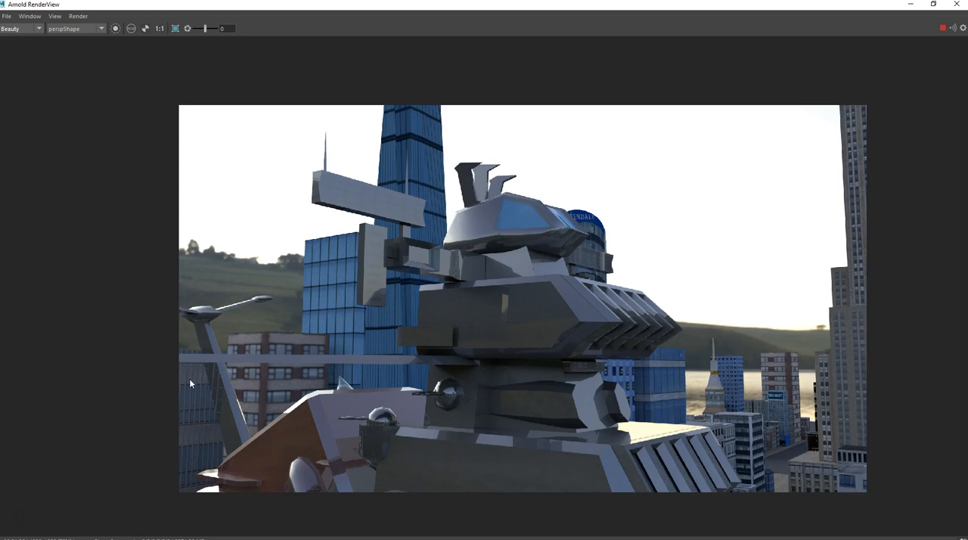
left_click_drag(394, 6, 421, 1)
left_click_drag(503, 9, 505, 55)
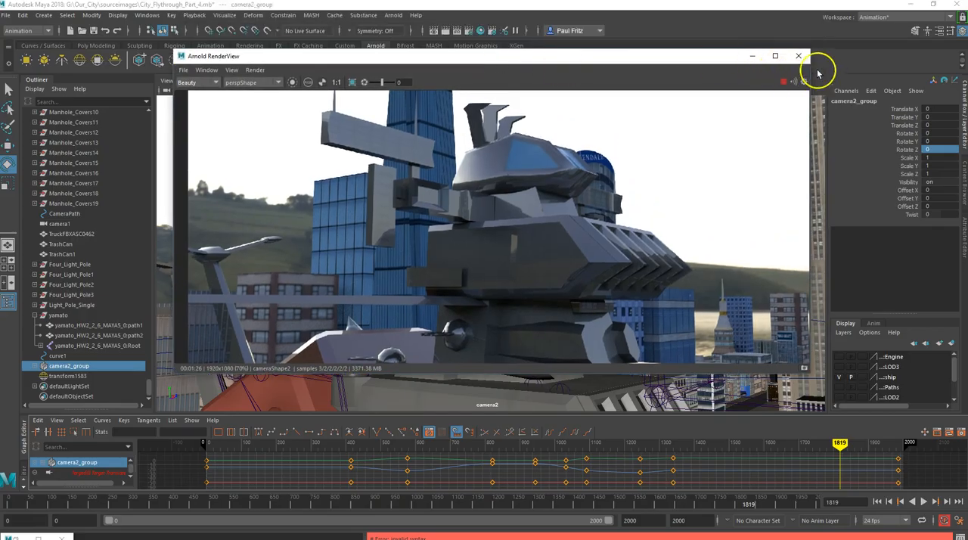
left_click(796, 56)
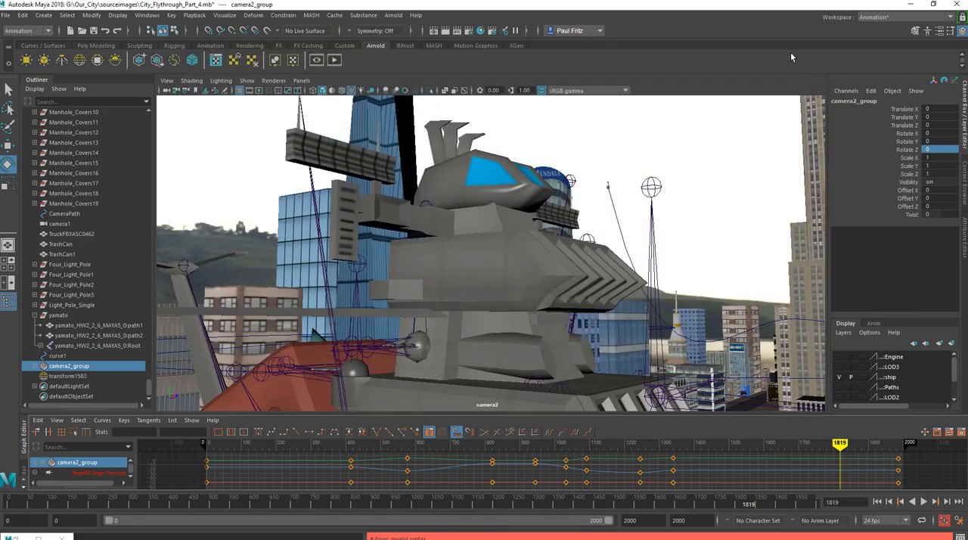
Switch the viewport back to the persp camera and view the entire sky dome around the city from outside
left_click(301, 80)
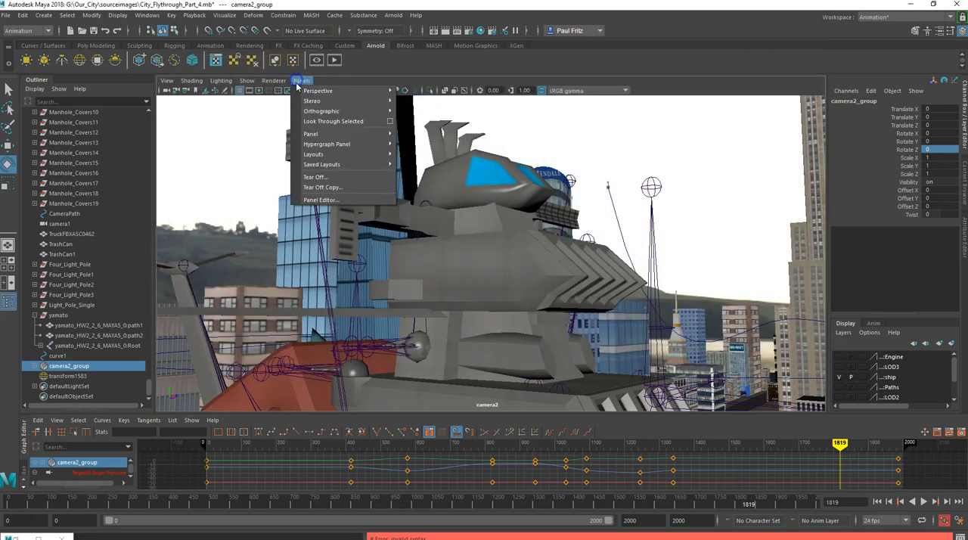
mouse_move(310, 92)
left_click(415, 111)
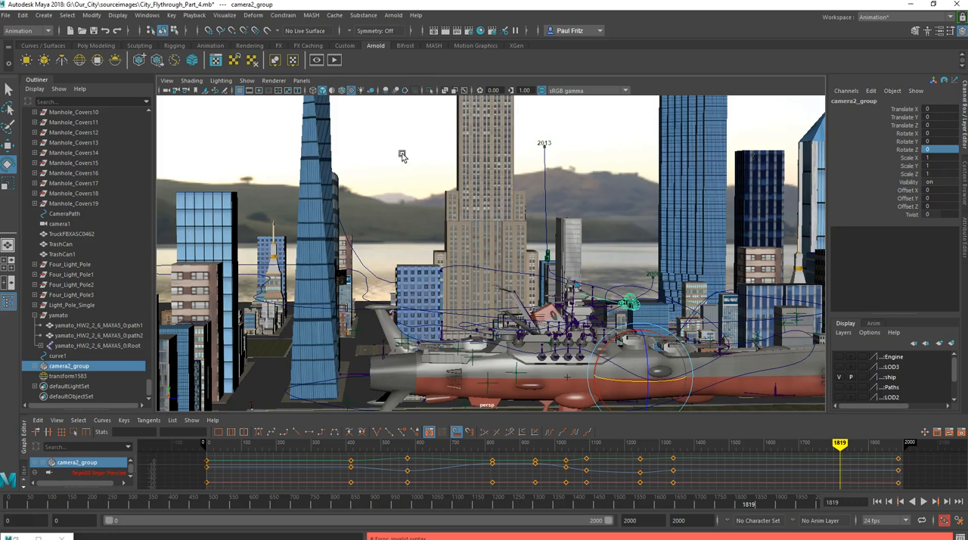
scroll(423, 287, "down", 10)
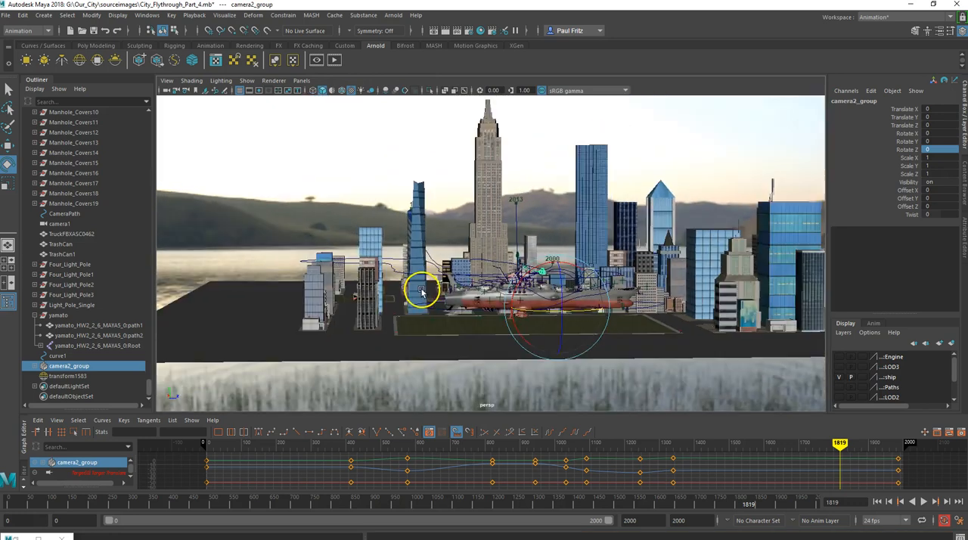
scroll(423, 287, "down", 15)
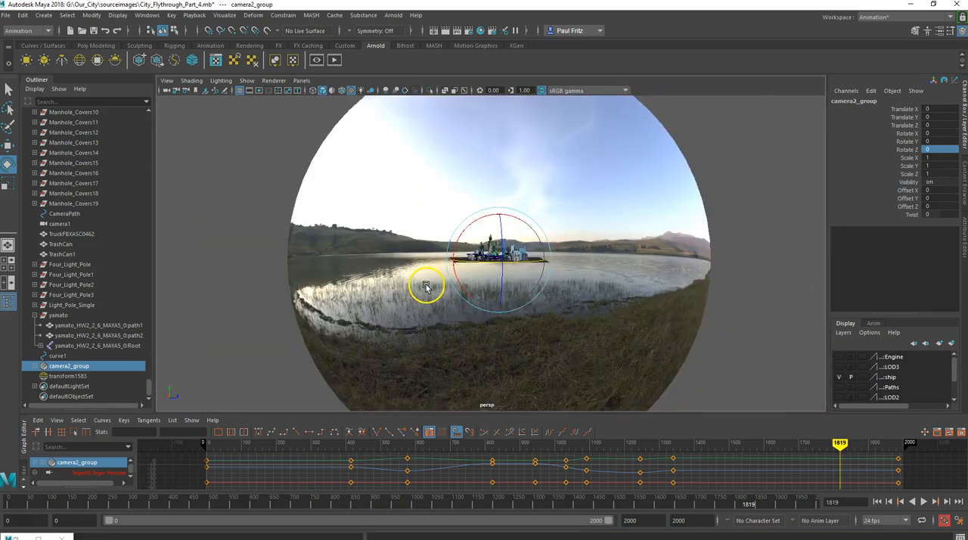
scroll(516, 250, "down", 4)
mouse_move(440, 236)
left_mouse_down("alt")
mouse_move(443, 247)
mouse_move(499, 261)
mouse_move(516, 245)
mouse_move(453, 241)
left_mouse_up("alt")
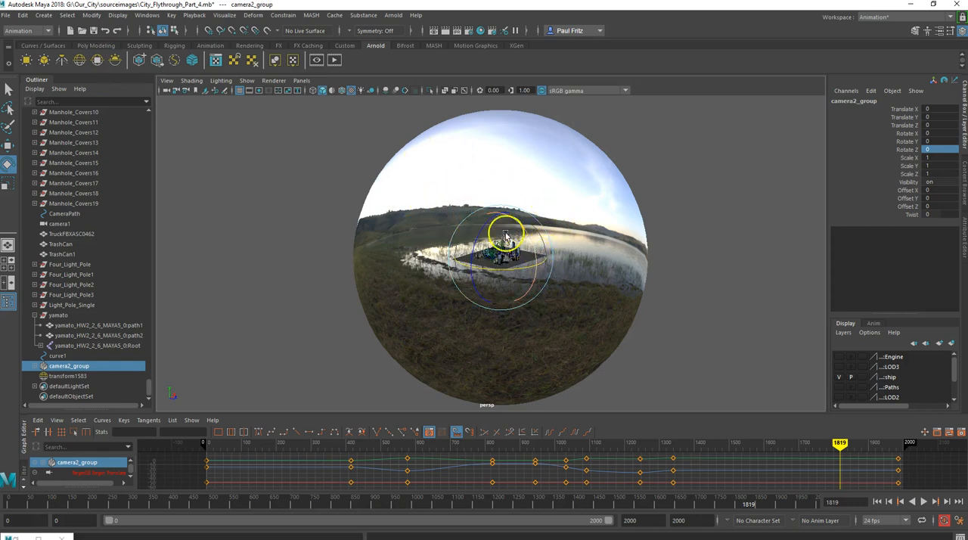
Examine the city from several angles inside the dome against the lake, reeds and grassy hills, moving in towards the ship
scroll(525, 235, "up", 10)
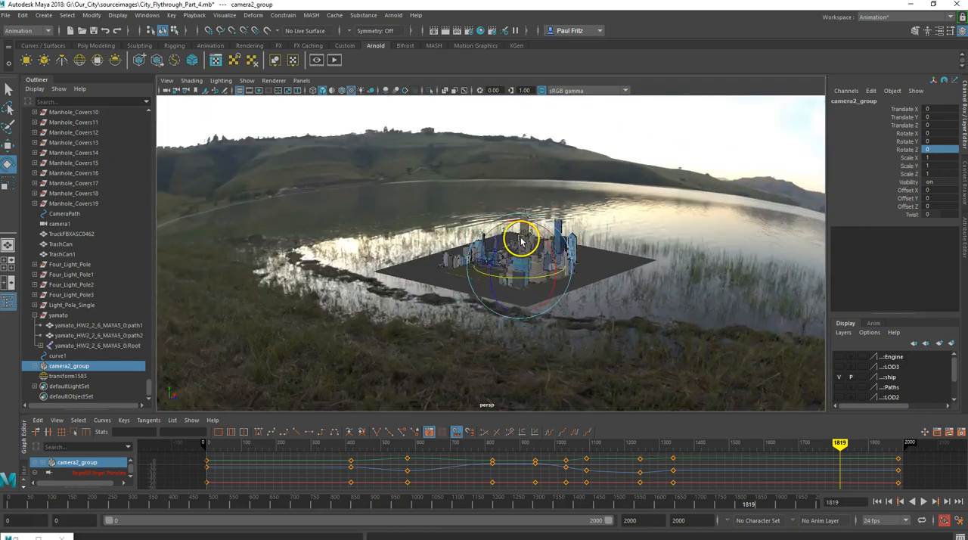
left_click_drag(504, 242, 477, 195, "alt")
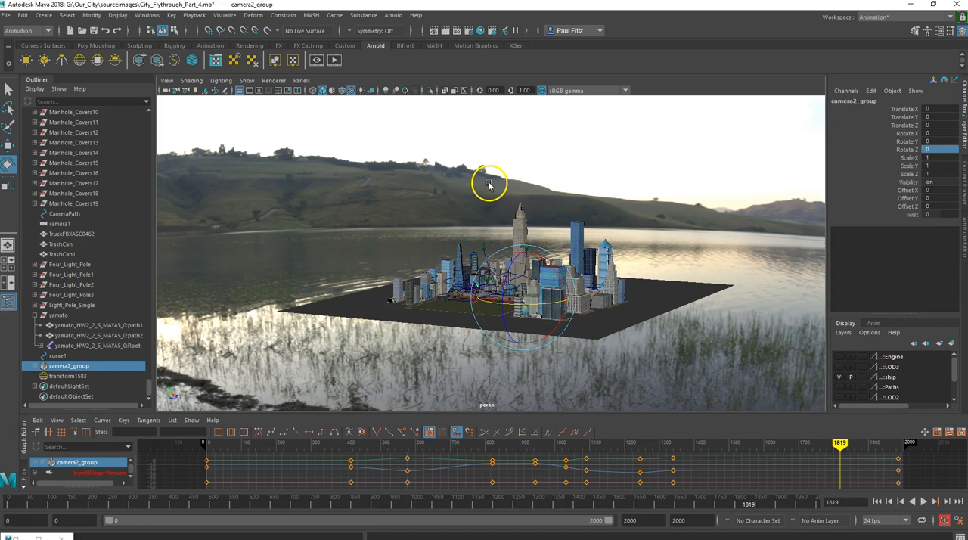
mouse_move(502, 170)
left_mouse_down("alt")
mouse_move(432, 167)
mouse_move(431, 175)
left_mouse_up("alt")
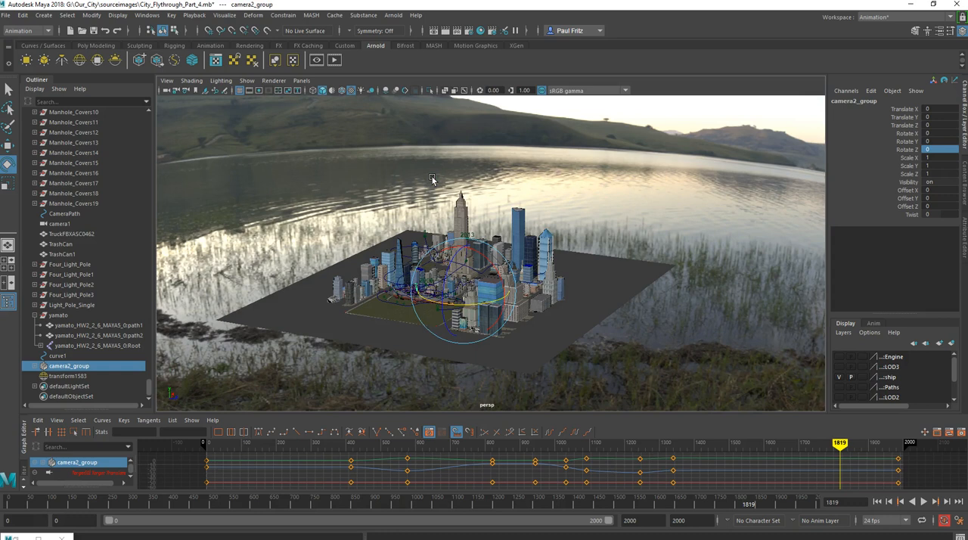
scroll(403, 295, "up", 2)
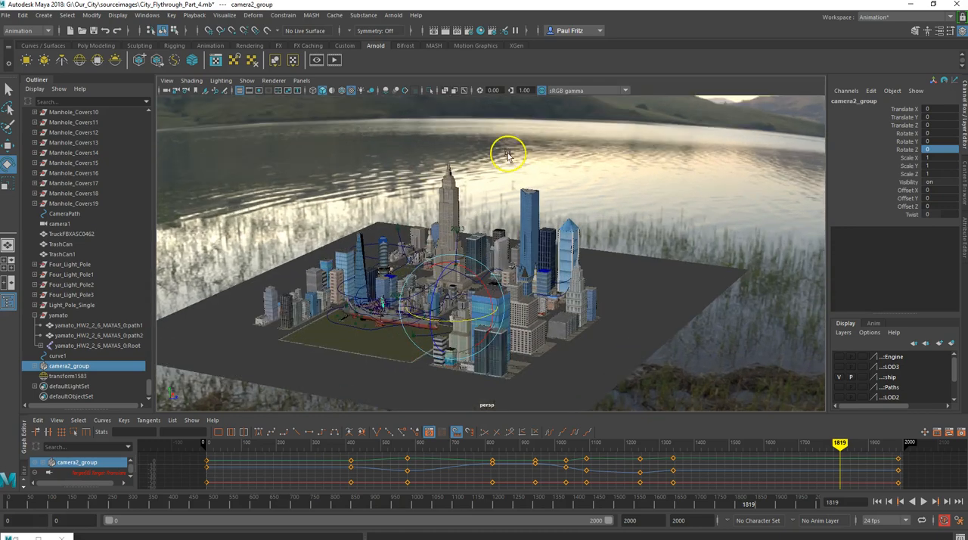
left_click_drag(391, 226, 492, 265, "alt")
scroll(499, 273, "up", 3)
middle_click_drag(503, 274, 473, 185, "alt")
left_click_drag(473, 185, 523, 268, "alt")
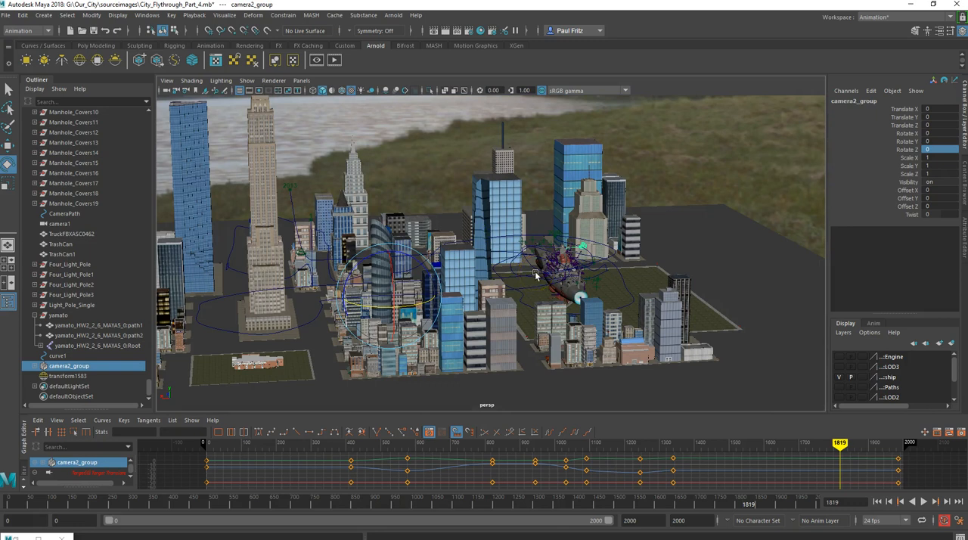